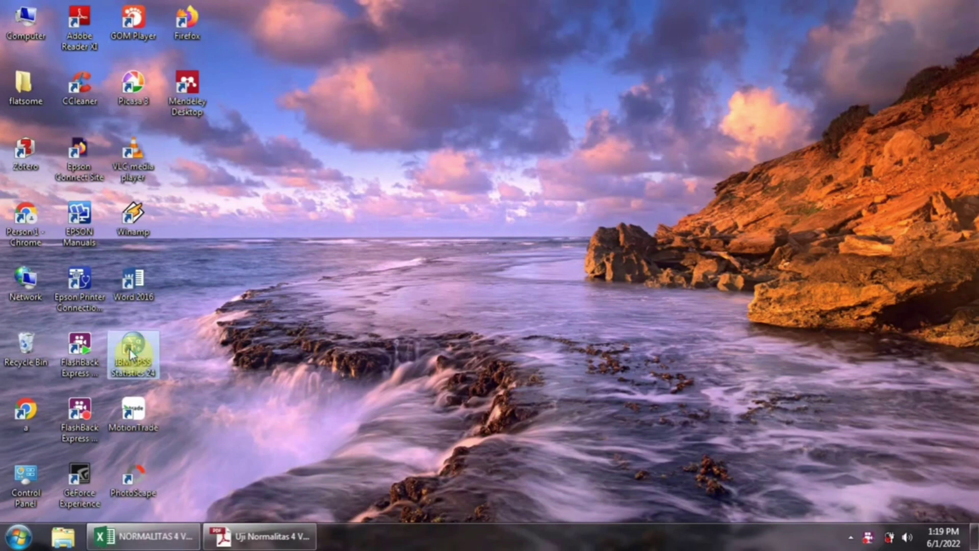
Launch IBM SPSS Statistics 24 and dismiss its welcome dialog to reach the empty data editor.
double_click(130, 349)
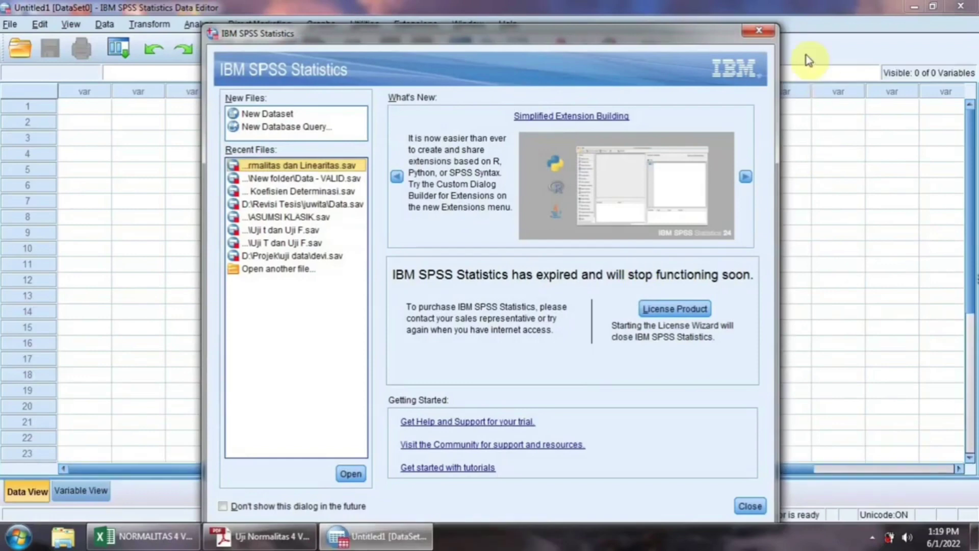
left_click(765, 31)
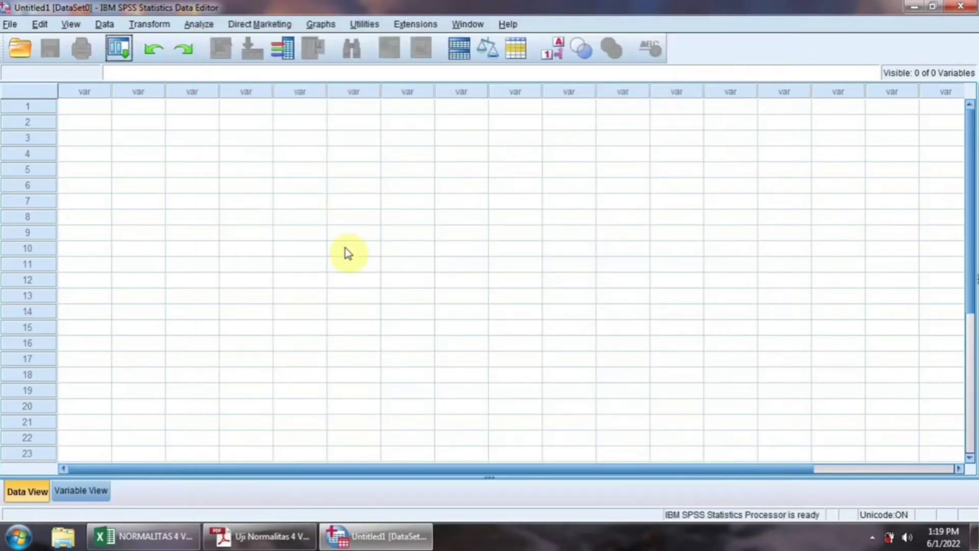
Switch to the NORMALITAS 4 VARIABEL workbook in Excel and examine the questionnaire responses and totals for all four variables.
left_click(151, 538)
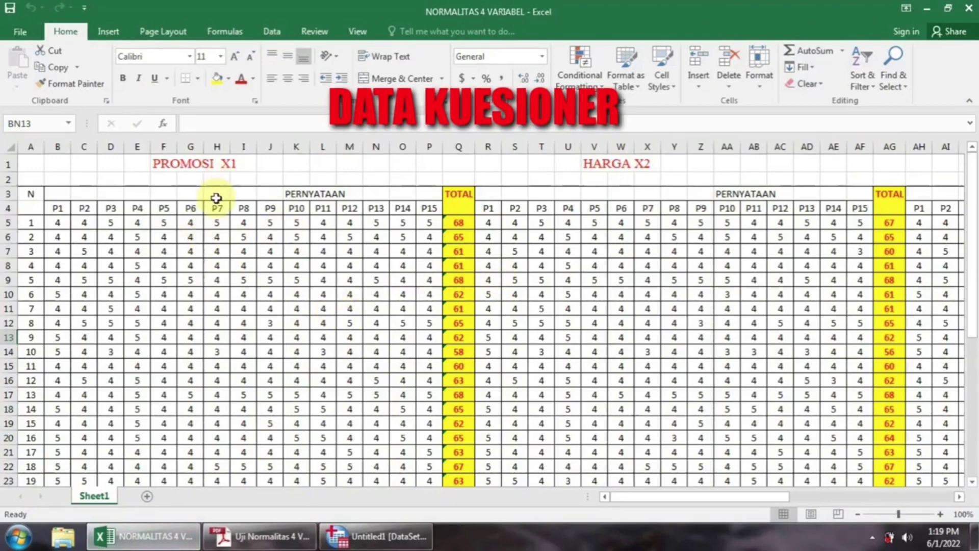
scroll(214, 290, "down", 7)
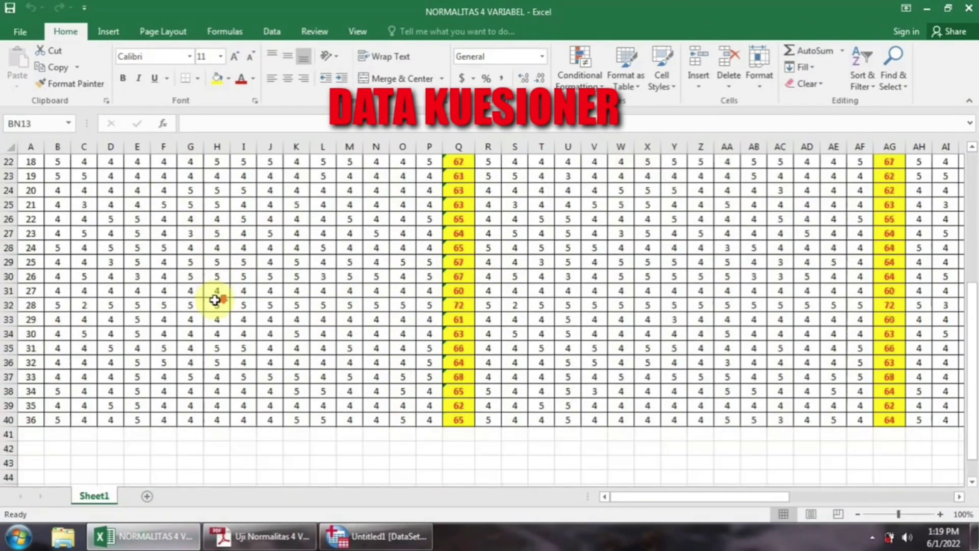
left_click(32, 420)
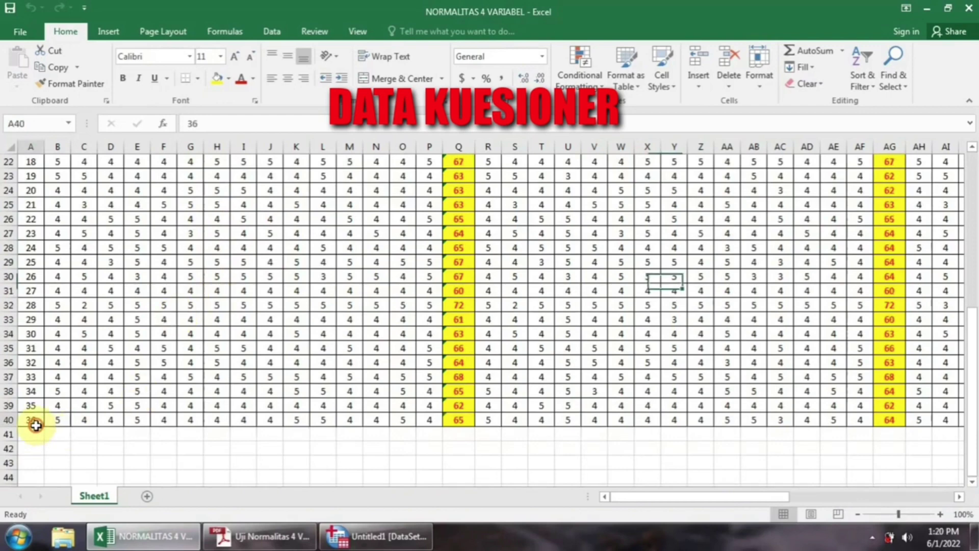
scroll(226, 427, "up", 7)
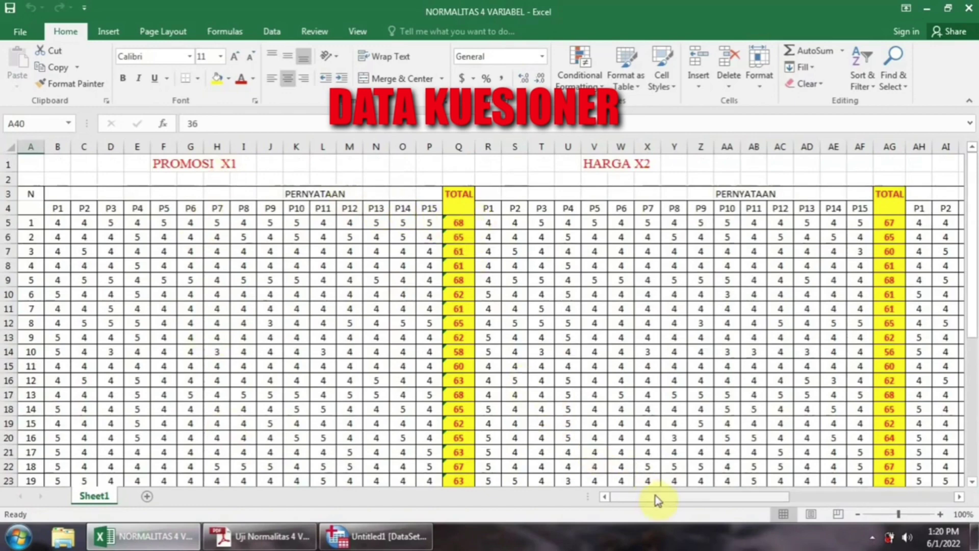
left_click_drag(658, 500, 683, 490)
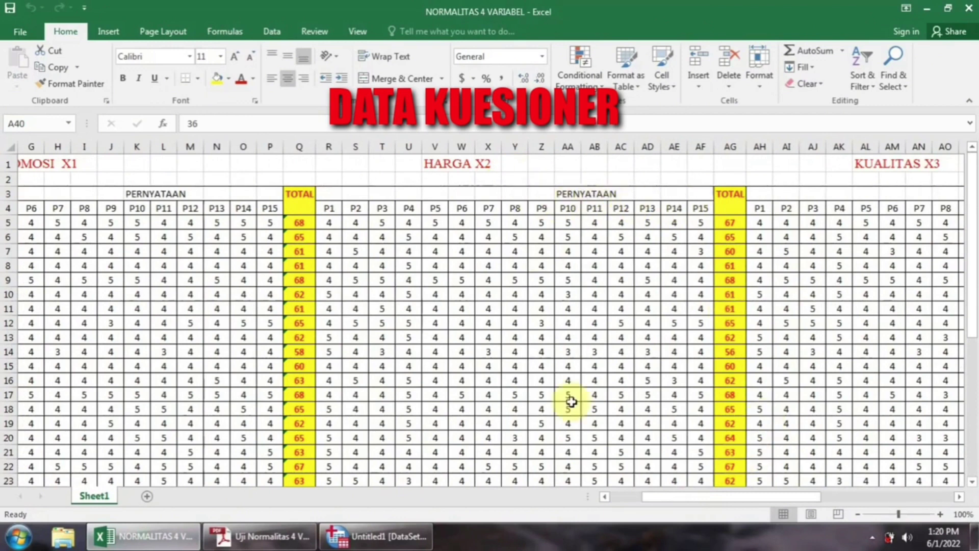
left_click_drag(794, 499, 843, 492)
scroll(870, 179, "right", 5)
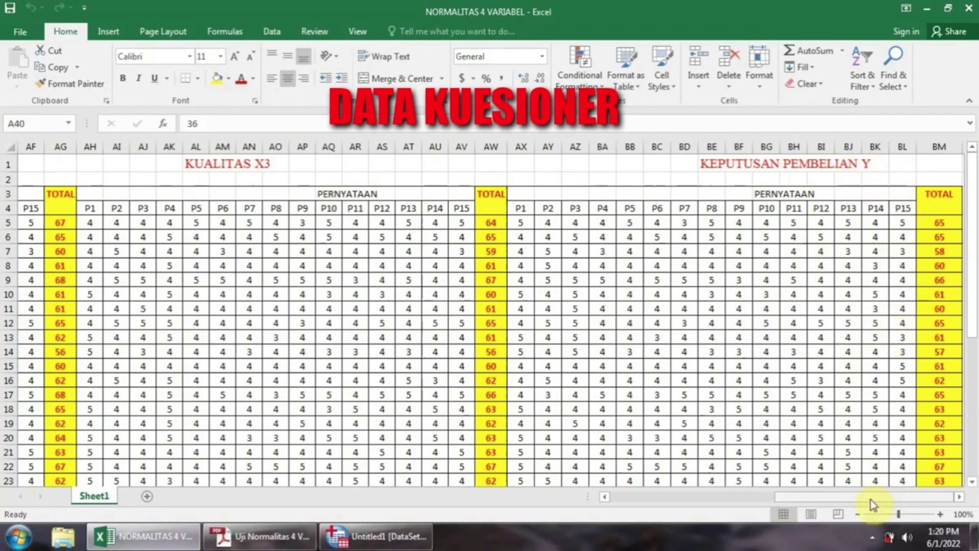
left_click_drag(871, 499, 649, 524)
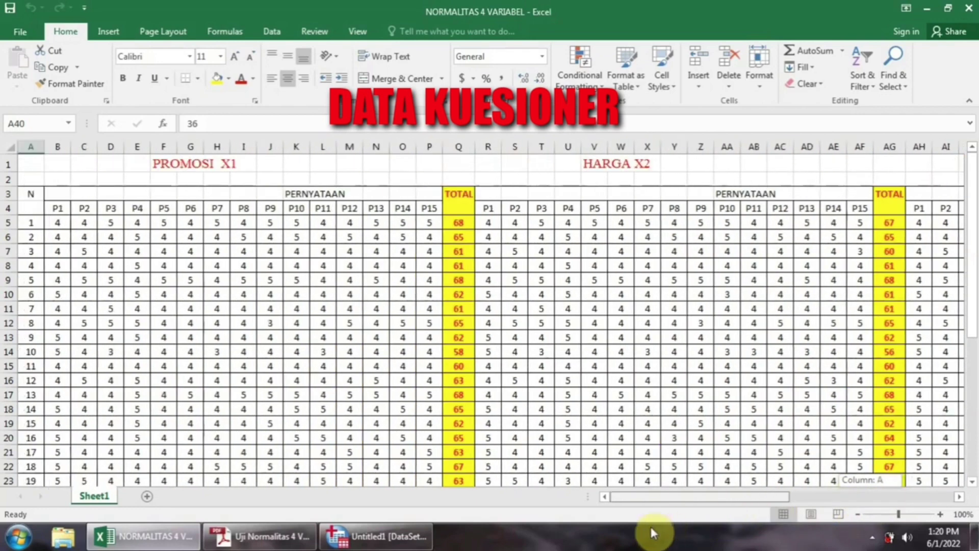
scroll(439, 320, "down", 2)
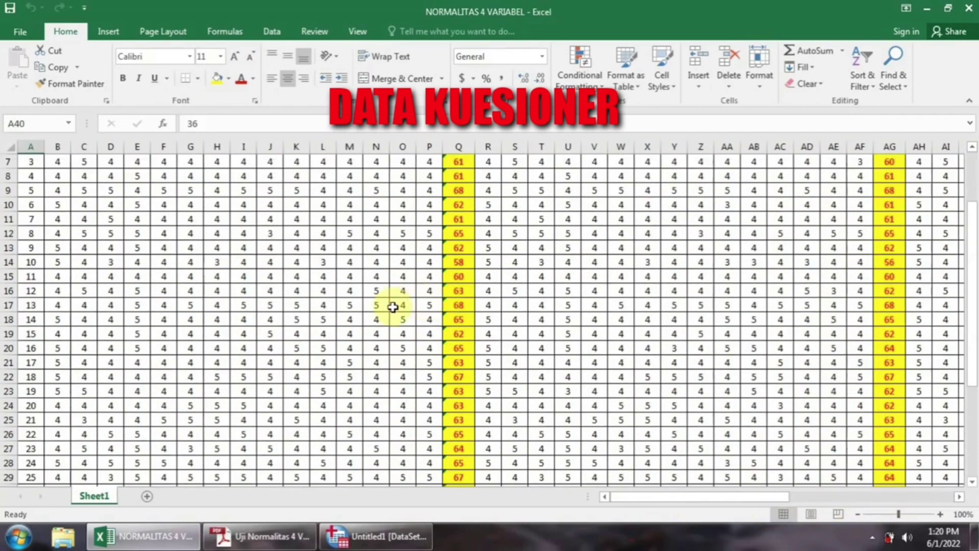
Minimize the Excel and SPSS windows and read the Uji Normalitas 4 Variabel PDF through the Kolmogorov-Smirnov decision criteria.
left_click(925, 9)
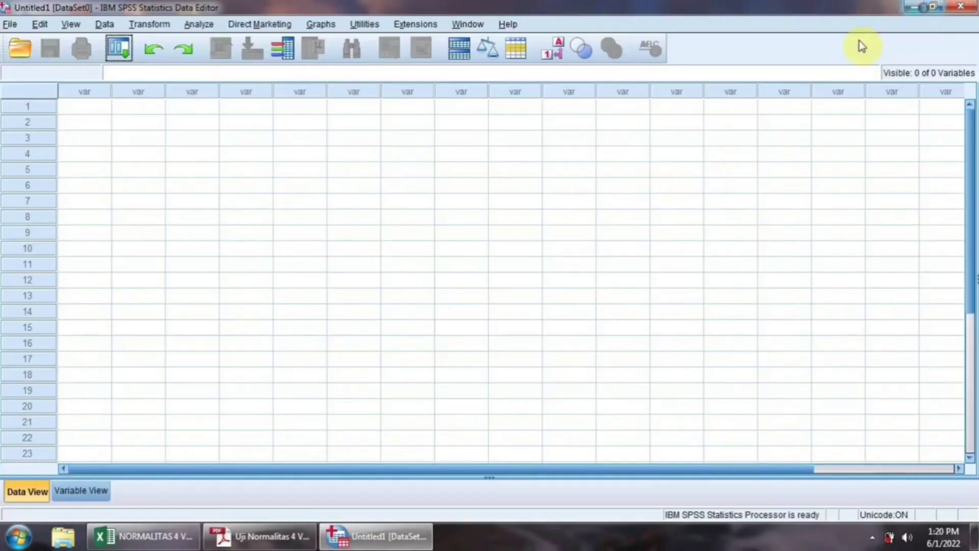
left_click(913, 7)
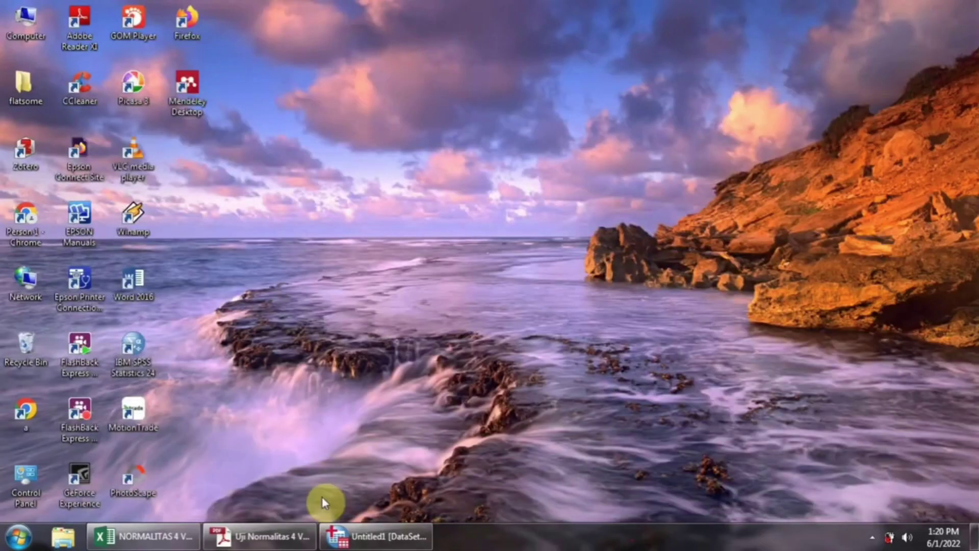
left_click(298, 544)
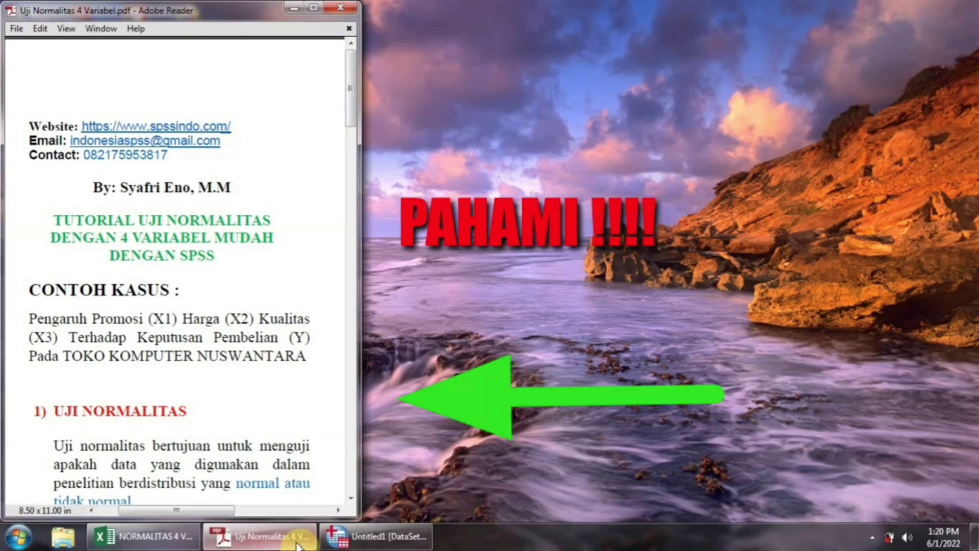
scroll(256, 234, "down", 3)
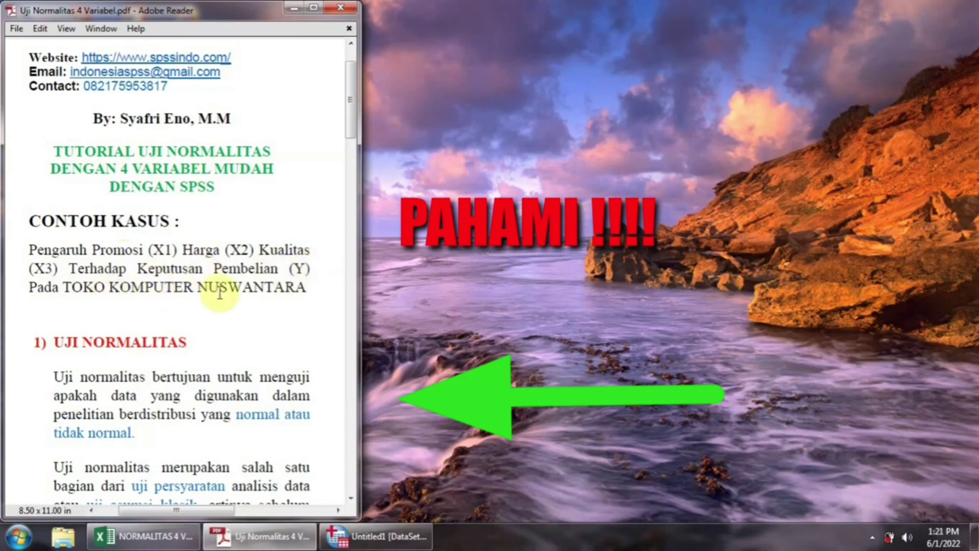
scroll(224, 292, "down", 1)
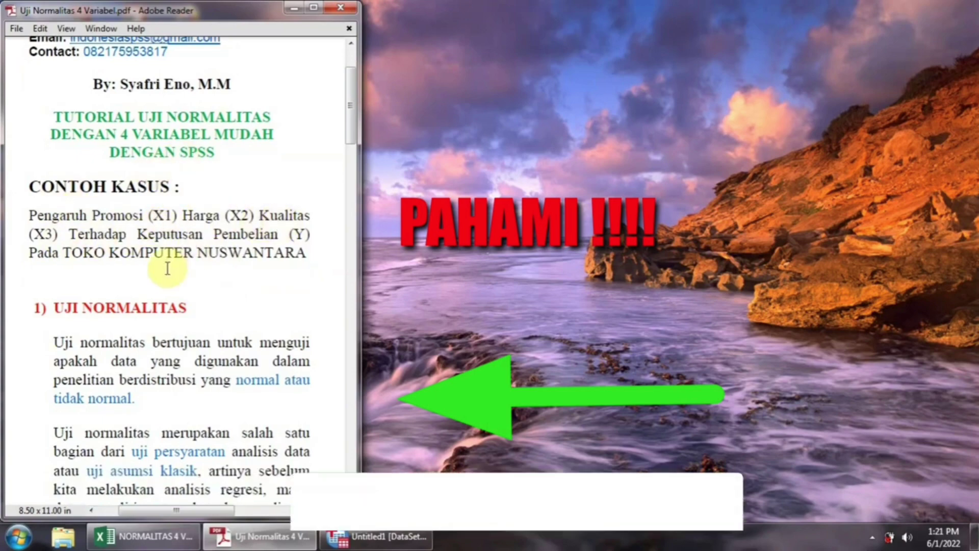
scroll(168, 273, "down", 3)
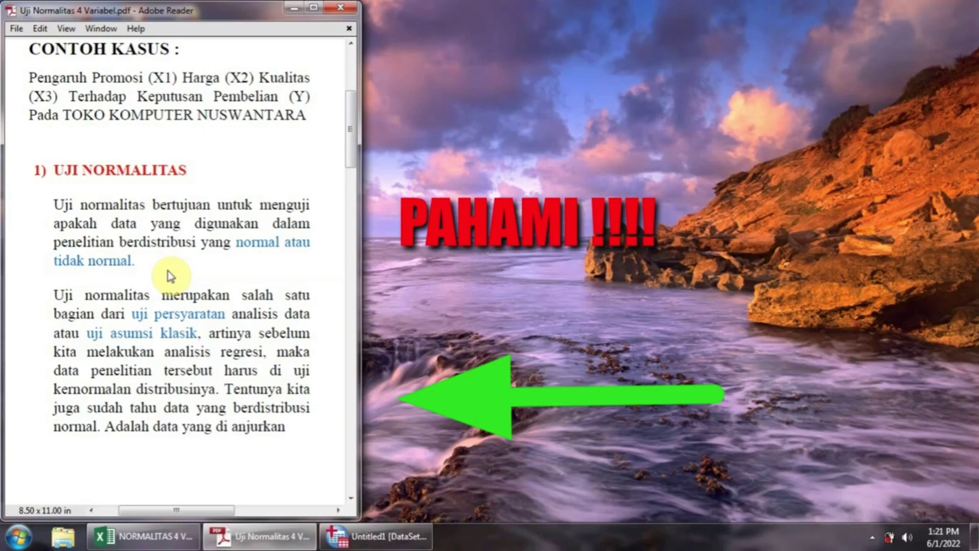
scroll(168, 271, "down", 6)
scroll(167, 259, "down", 4)
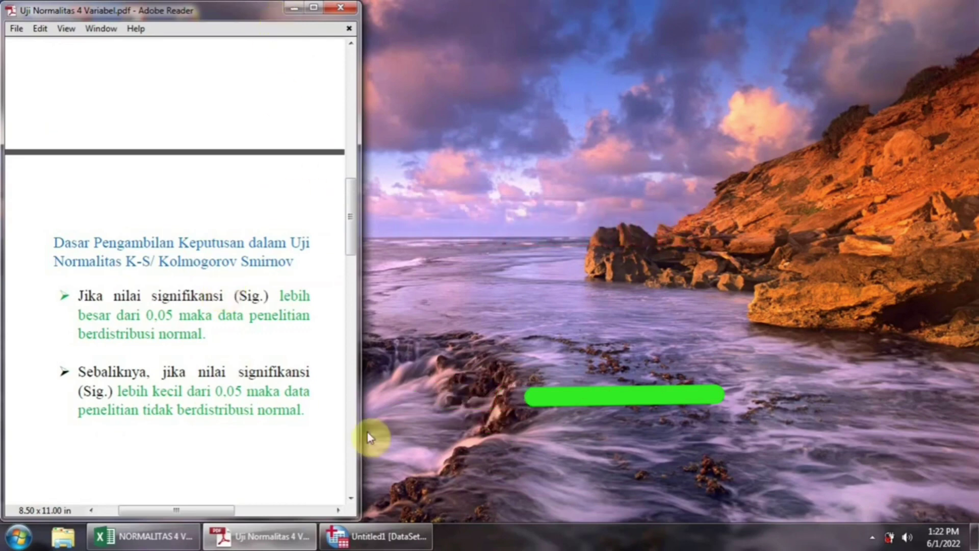
Switch to SPSS and define four numeric variables named X1, X2, X3 and Y with 0 decimals.
left_click(382, 540)
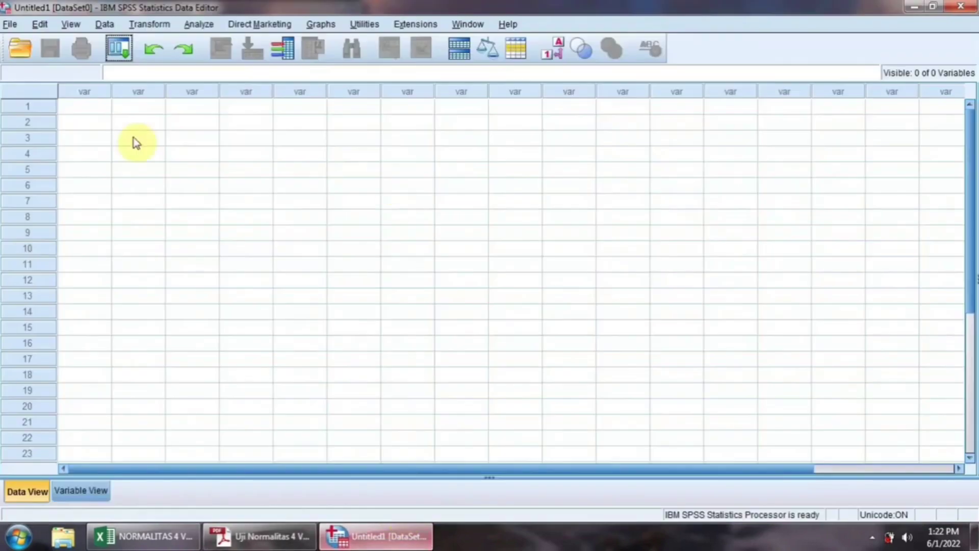
left_click(72, 491)
left_click(79, 89)
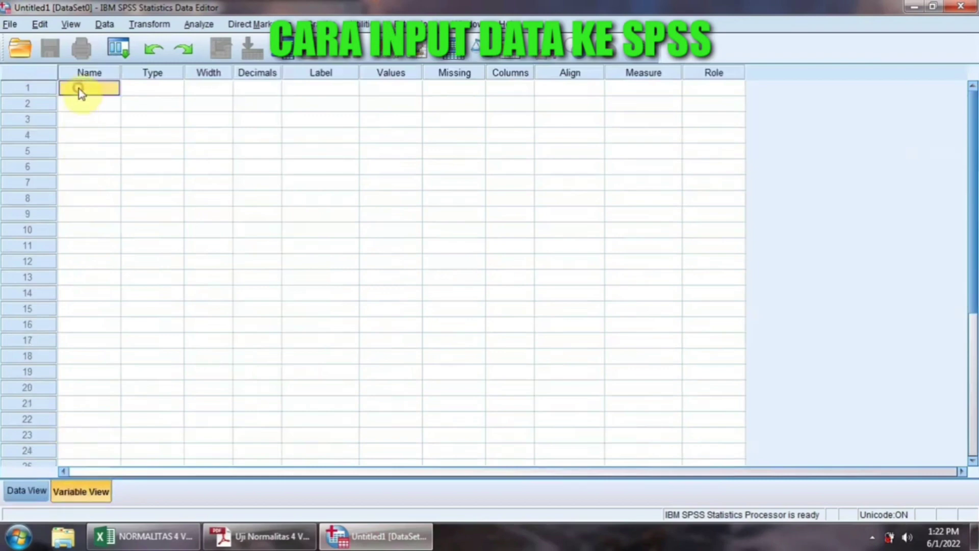
type("x")
key("BackSpace")
type("X1")
left_click(82, 108)
type("X2")
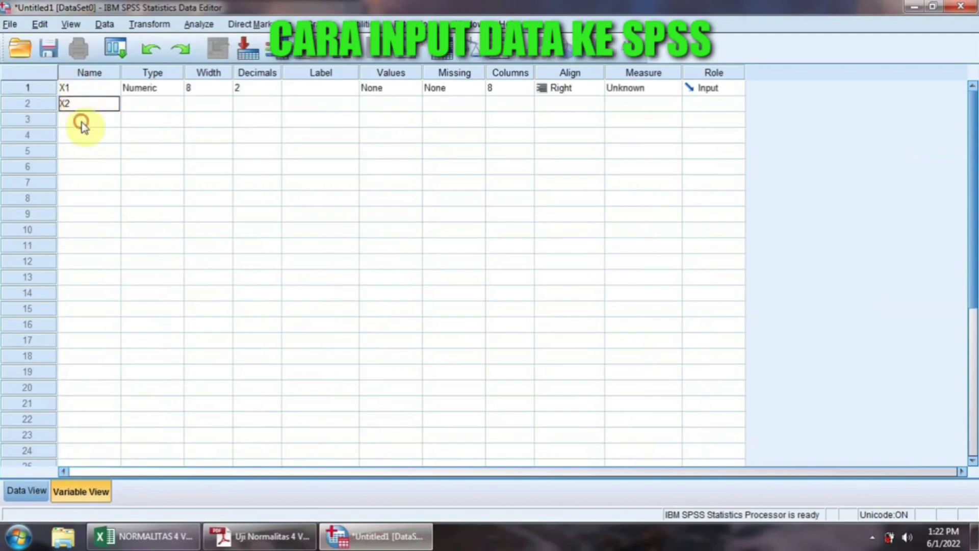
left_click(82, 123)
type("X3")
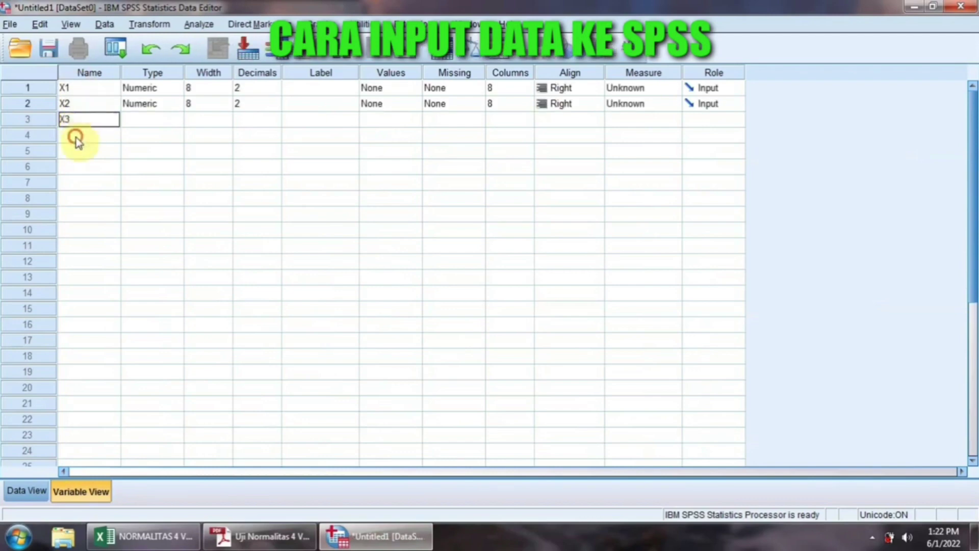
left_click(76, 138)
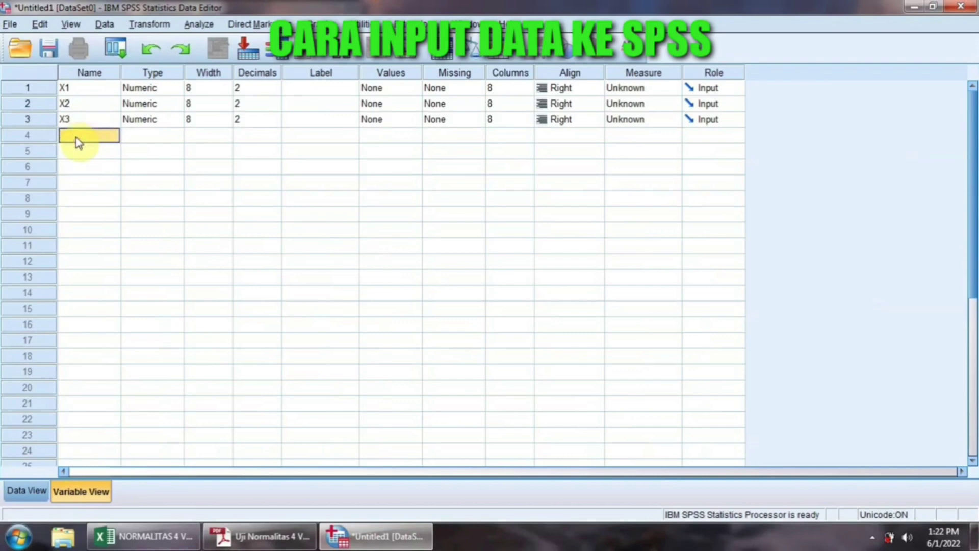
type("Y")
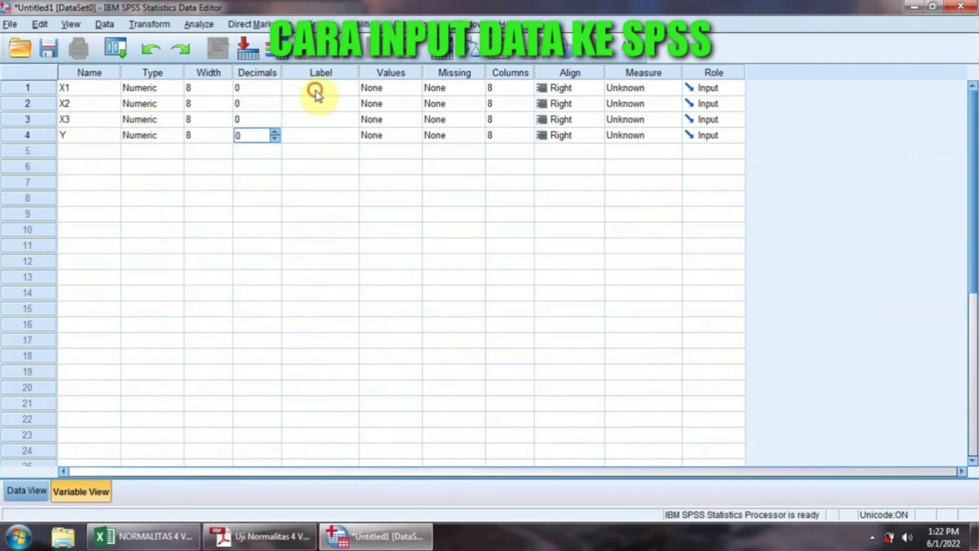
Switch to the Excel workbook and check the title above each variable's block of questionnaire data.
left_click(316, 91)
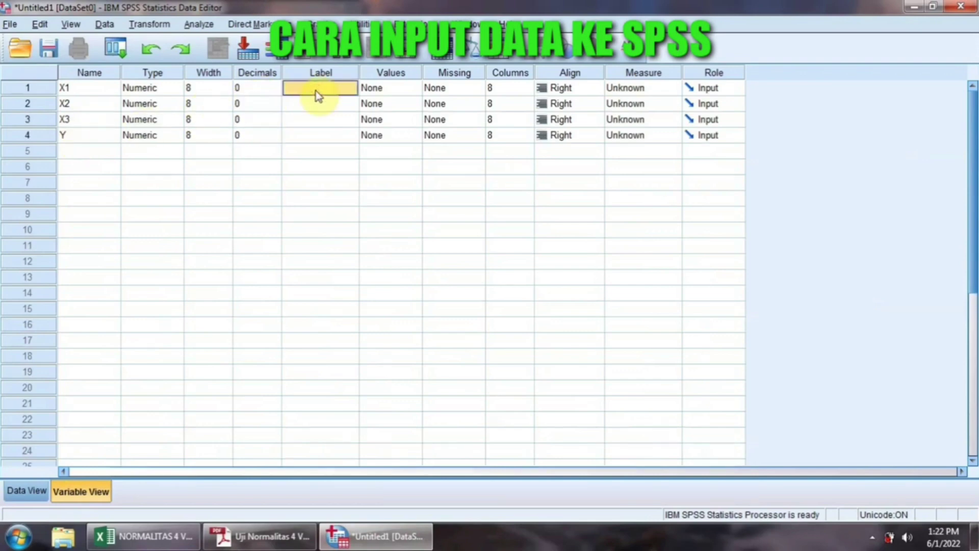
left_click(143, 535)
scroll(138, 296, "up", 2)
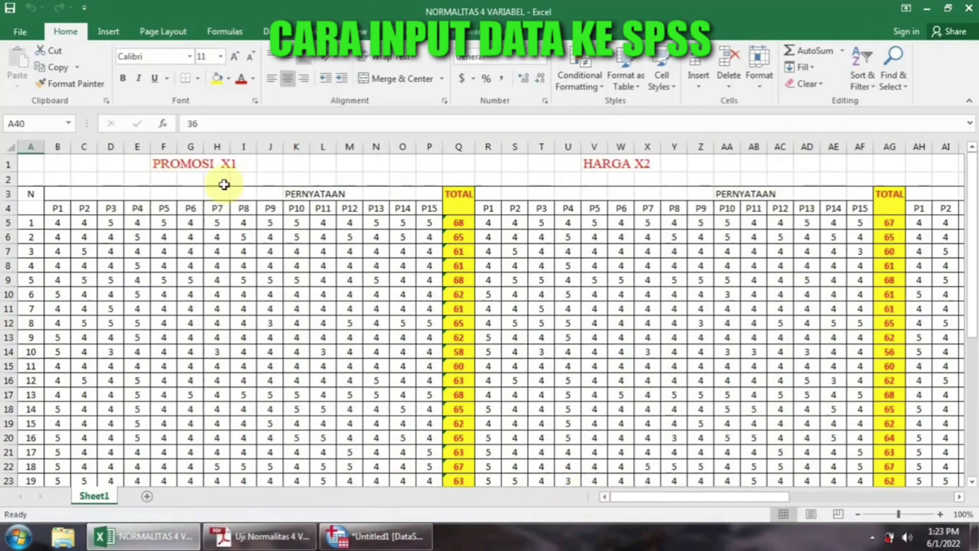
left_click(958, 498)
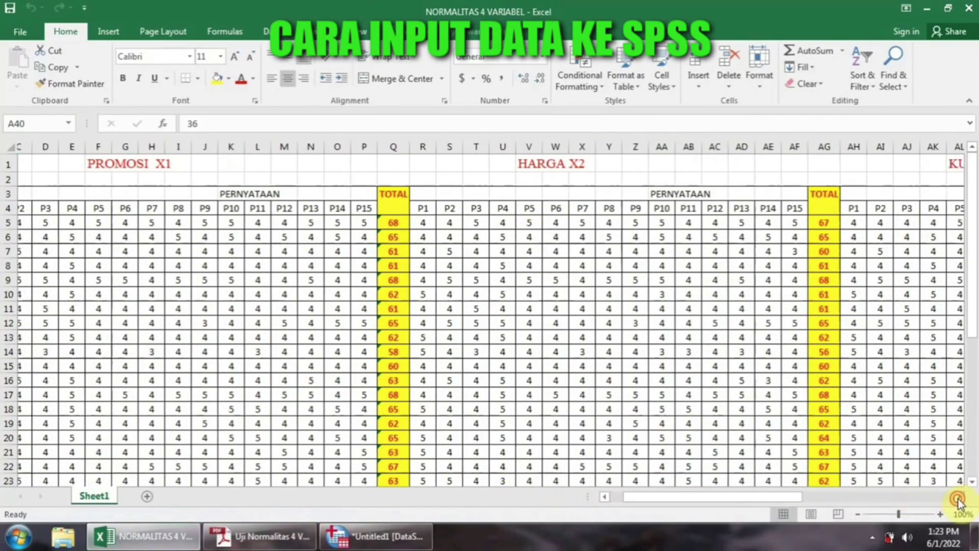
left_click_drag(743, 499, 873, 487)
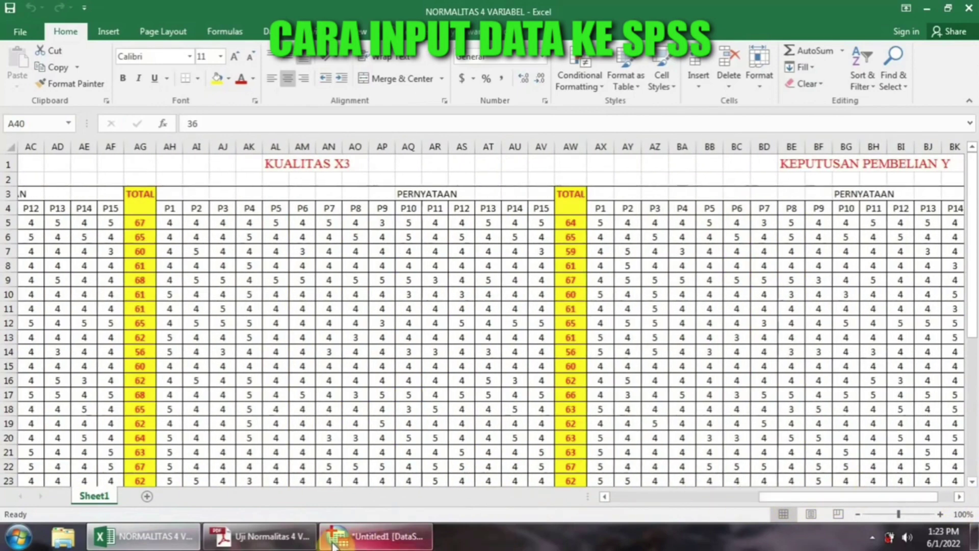
Back in SPSS, label X1 as PROMOSI, X2 as HARGA, X3 as KUALITAS and Y as KEPUTUSAN PEMBELIAN.
left_click(390, 539)
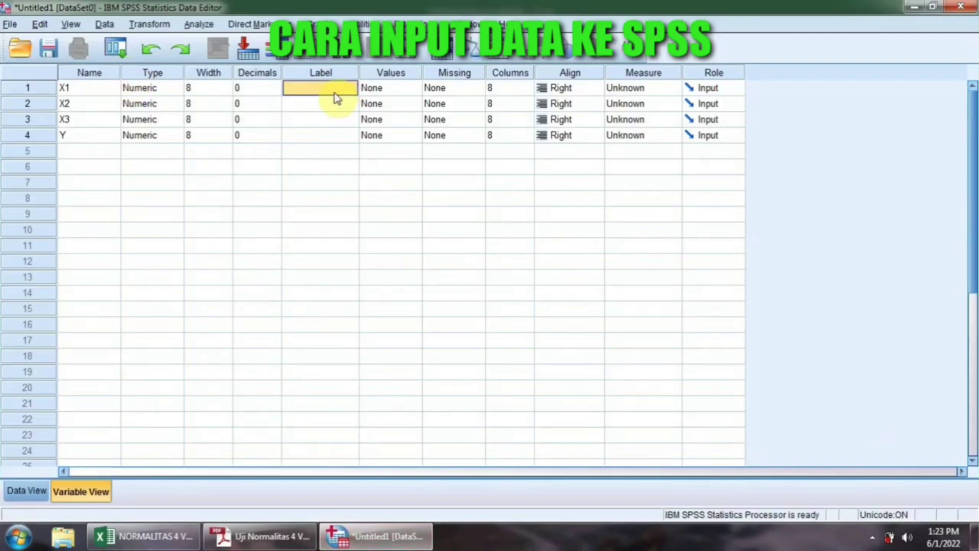
type("PROM")
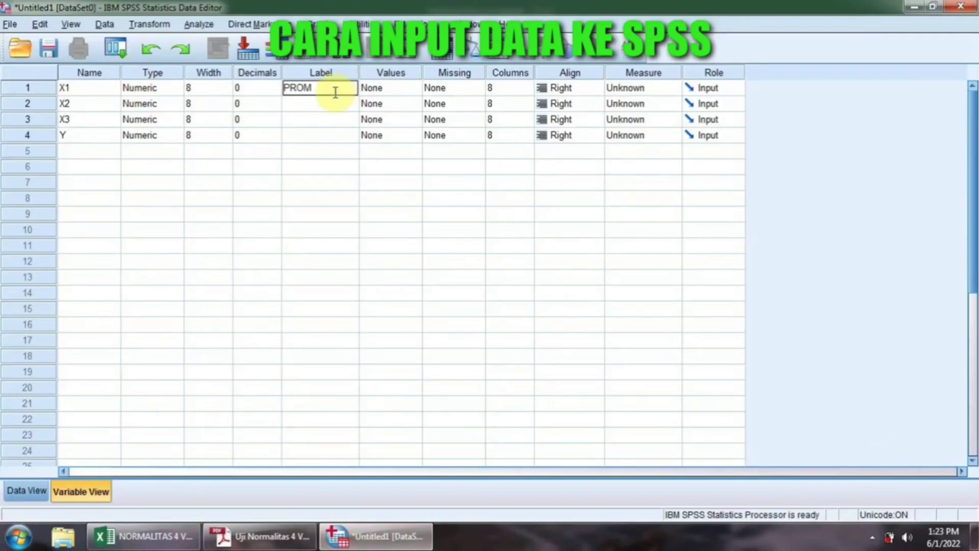
type("OSI")
left_click(338, 103)
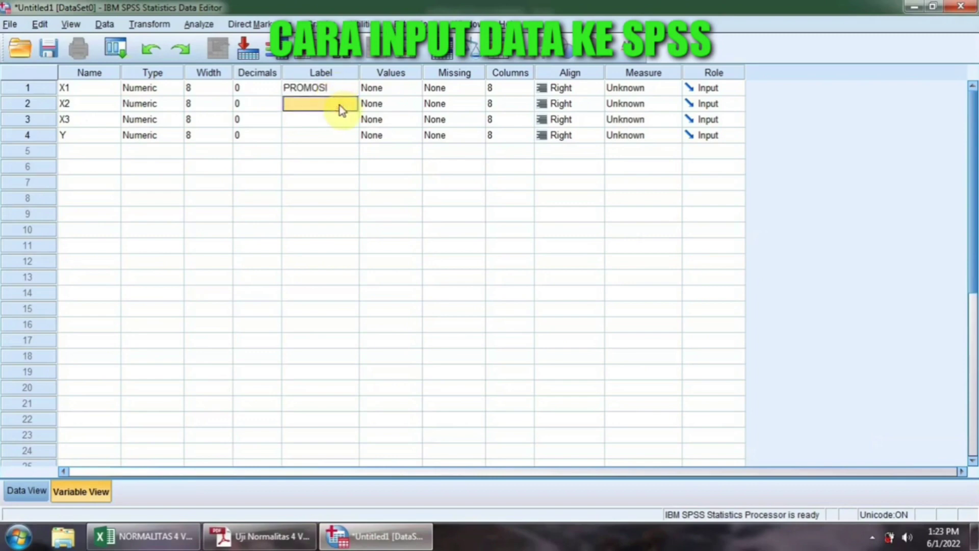
type("HARF")
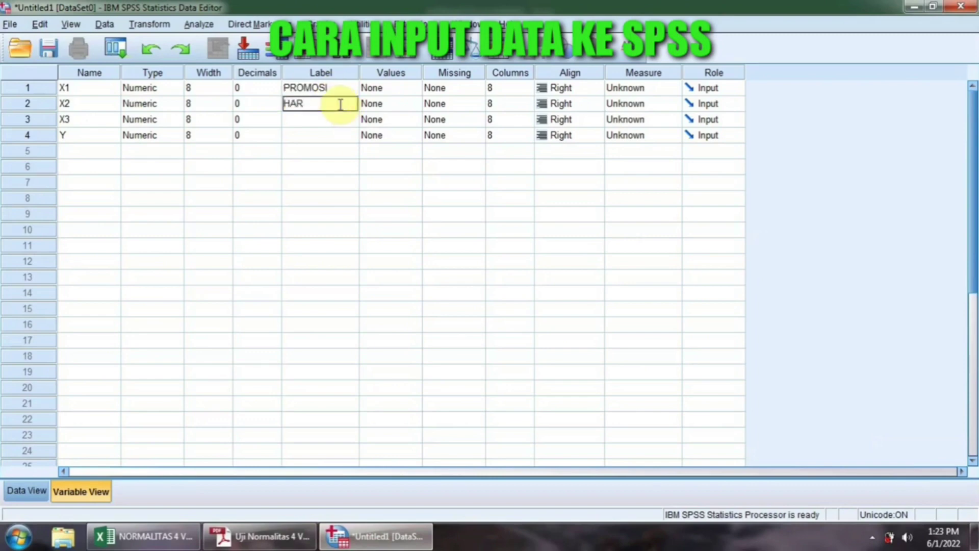
left_click(328, 119)
type("KUALITAS")
left_click(318, 137)
type("KEP")
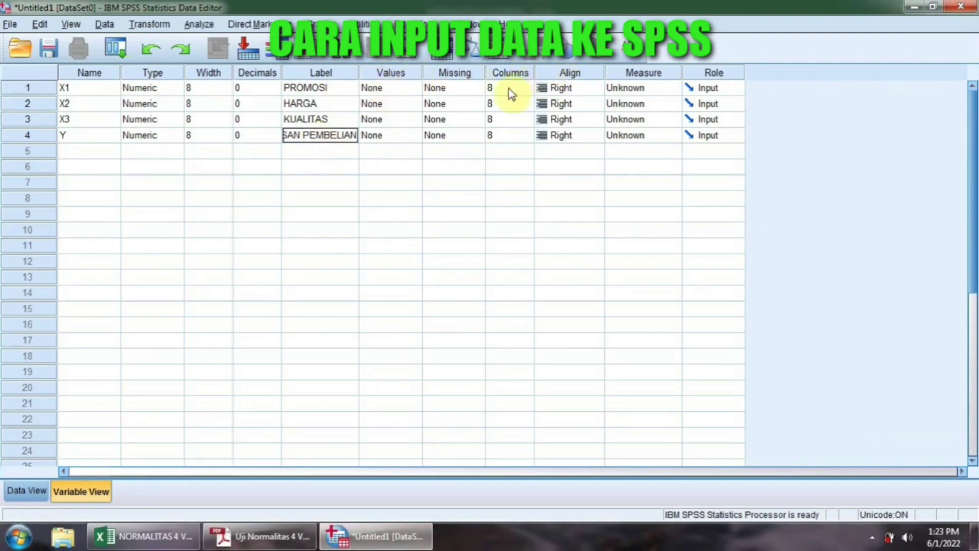
Set the measurement level of X1, X2, X3 and Y to Scale and return to the data grid.
left_click(658, 87)
left_click(660, 104)
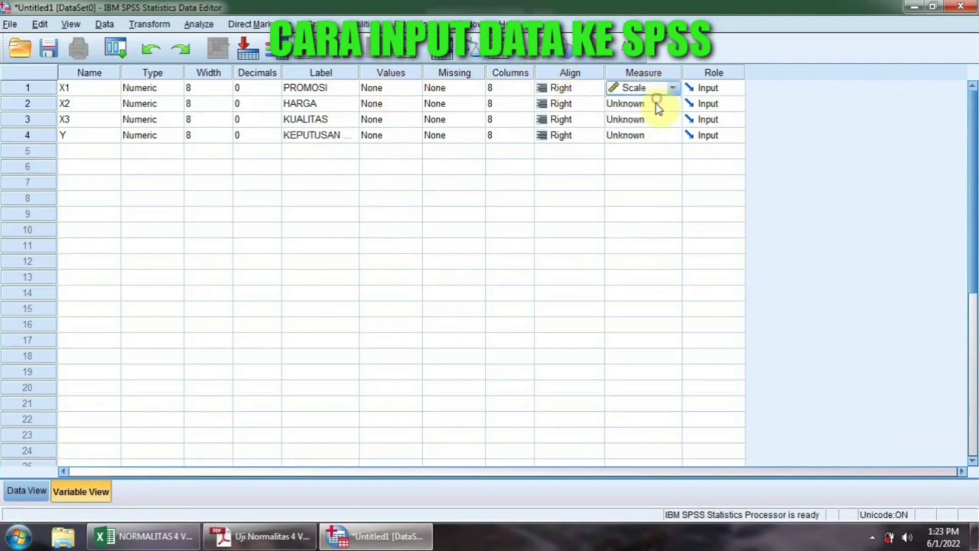
left_click(656, 103)
left_click(656, 118)
left_click(656, 118)
left_click(658, 134)
left_click(653, 133)
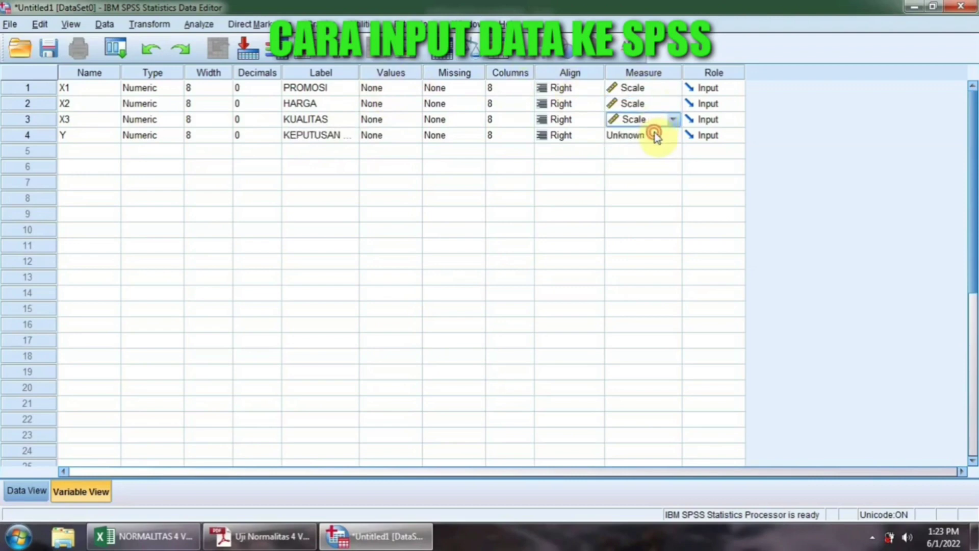
left_click(23, 490)
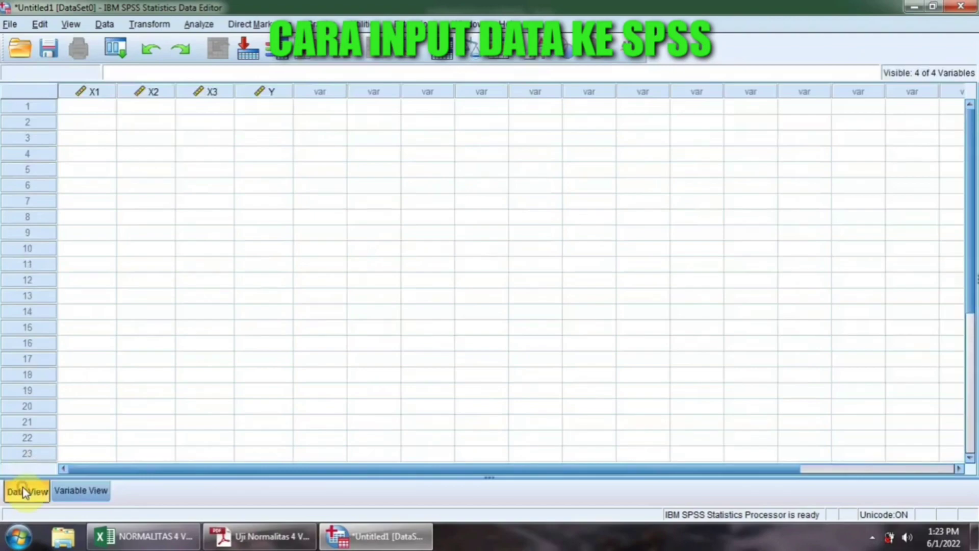
Switch to the Excel workbook and copy the PROMOSI X1 totals in Q5:Q40 into the X1 column in SPSS.
left_click(160, 540)
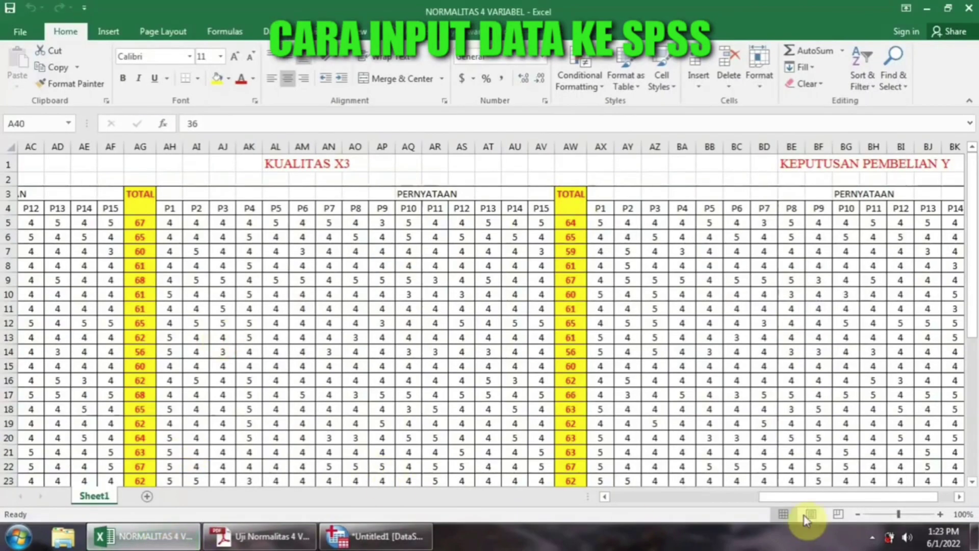
left_click_drag(809, 499, 659, 504)
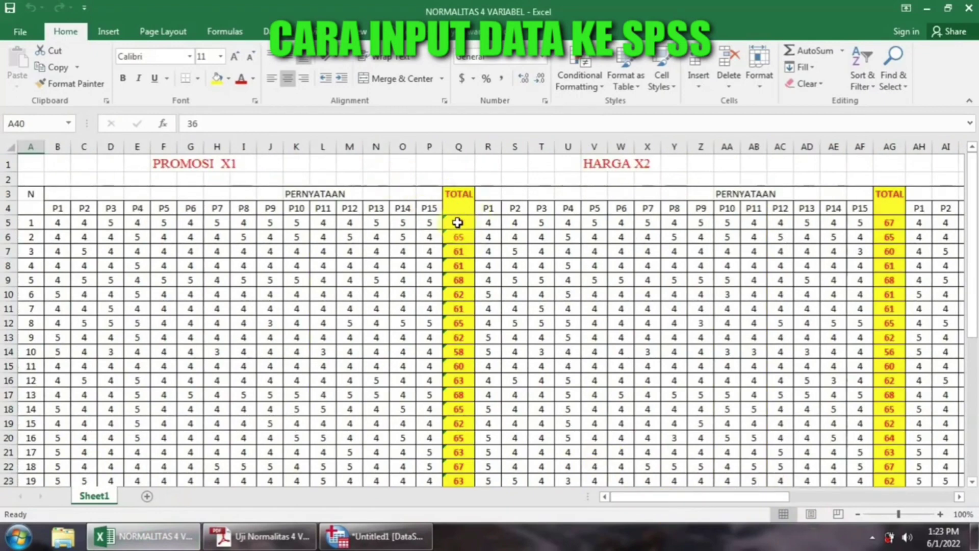
left_click_drag(458, 222, 457, 462)
right_click(458, 462)
left_click(481, 189)
scroll(898, 222, "up", 6)
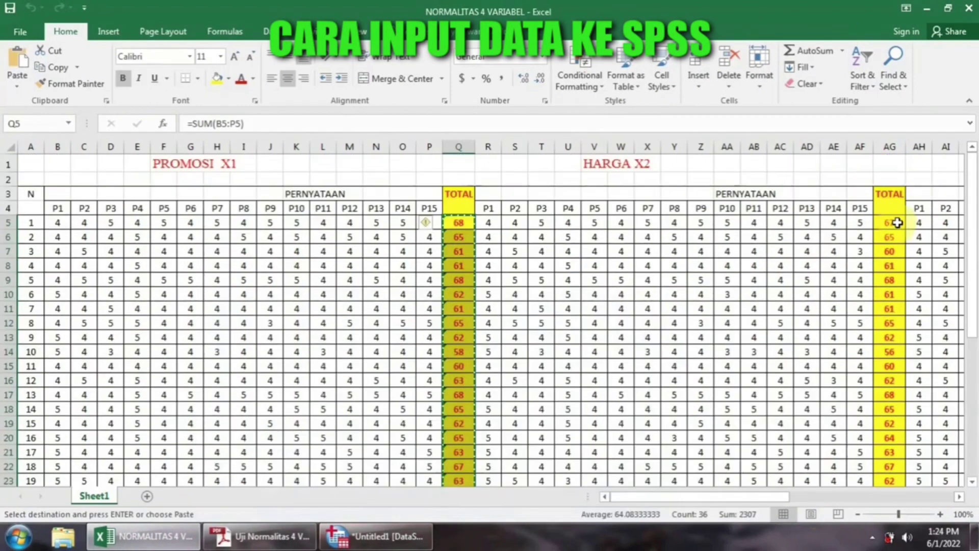
Copy the HARGA X2 totals in AG5:AG40 of the Excel workbook and paste them into the X2 column in SPSS.
left_click_drag(897, 222, 896, 533)
right_click(892, 461)
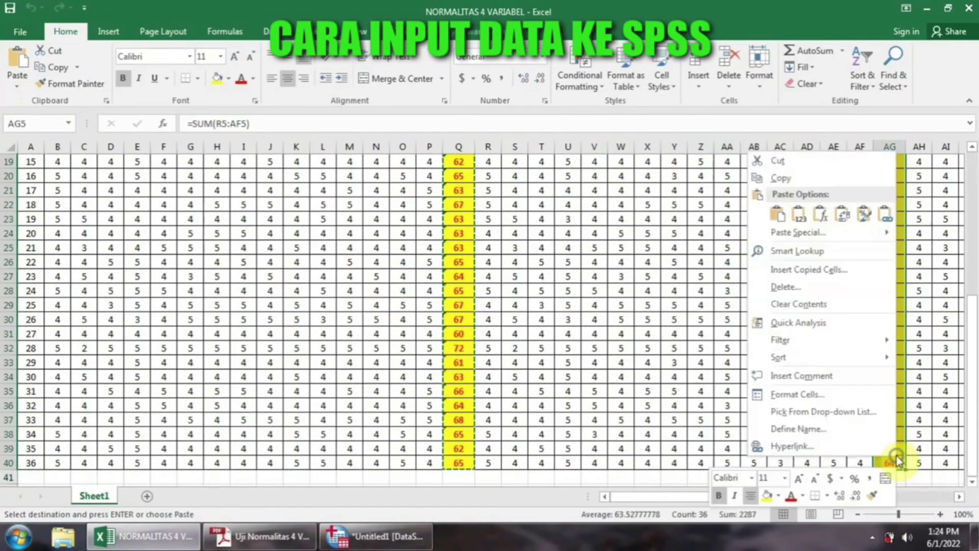
left_click(797, 206)
scroll(754, 190, "up", 7)
key("alt+Tab")
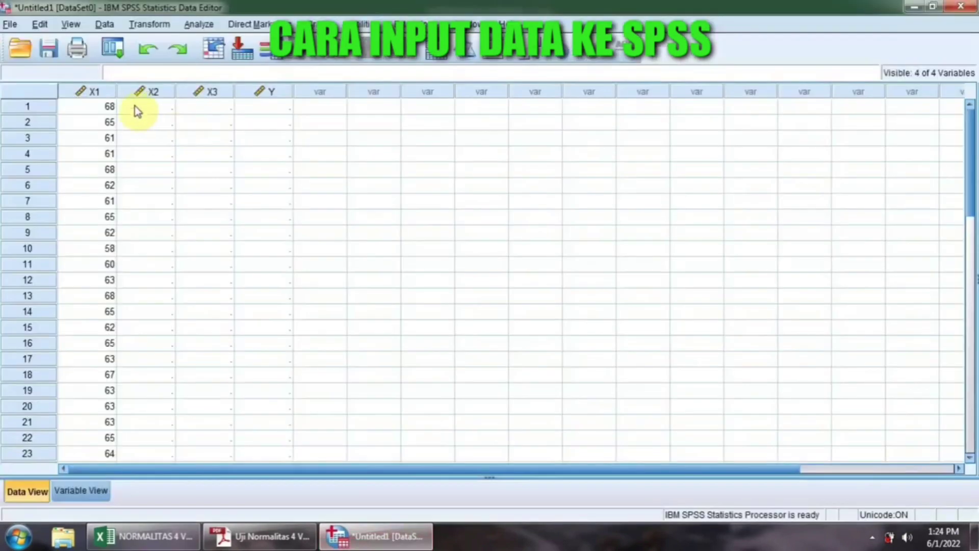
left_click(138, 109)
right_click(137, 106)
left_click(157, 151)
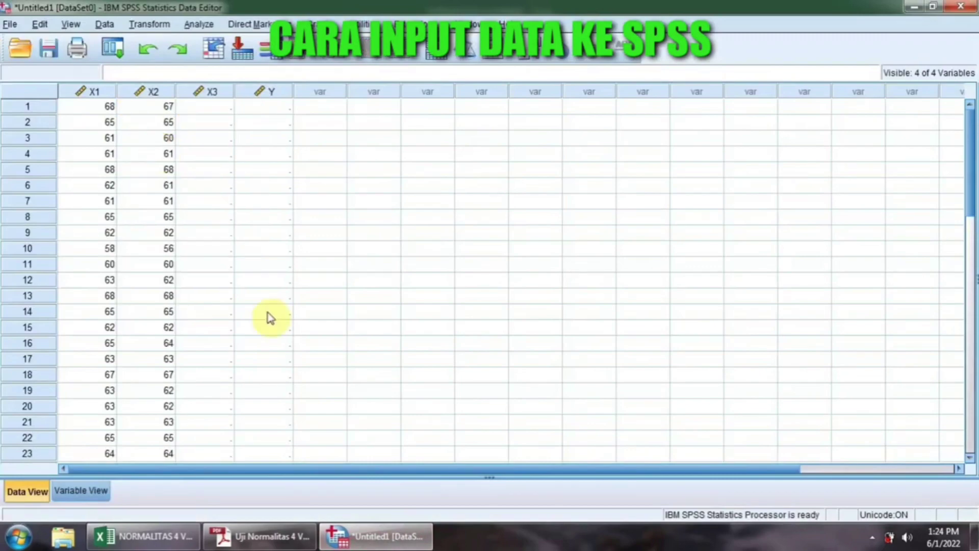
Copy the KUALITAS X3 totals in AW5:AW40 of the Excel workbook and paste them into the X3 column in SPSS.
left_click(142, 536)
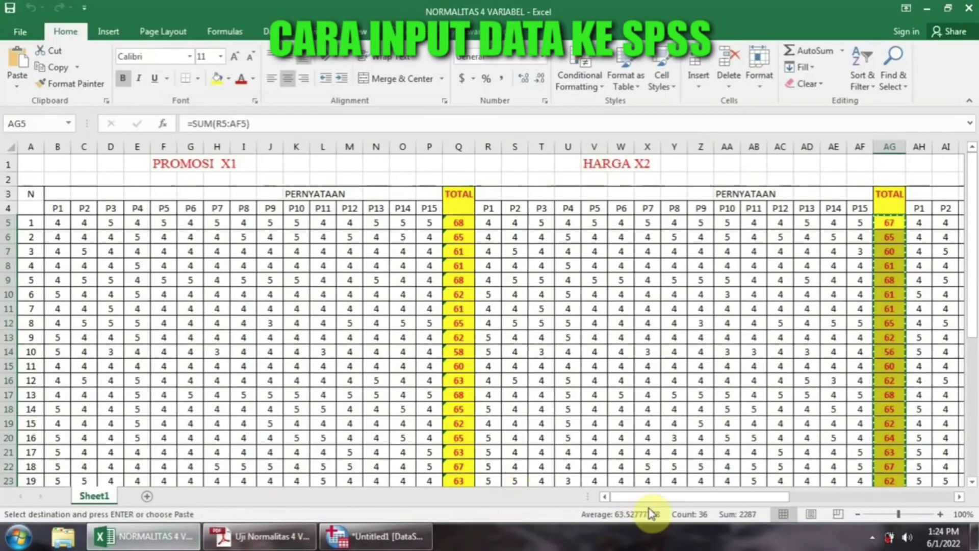
left_click_drag(650, 505, 816, 499)
left_click_drag(490, 222, 490, 455)
right_click(491, 455)
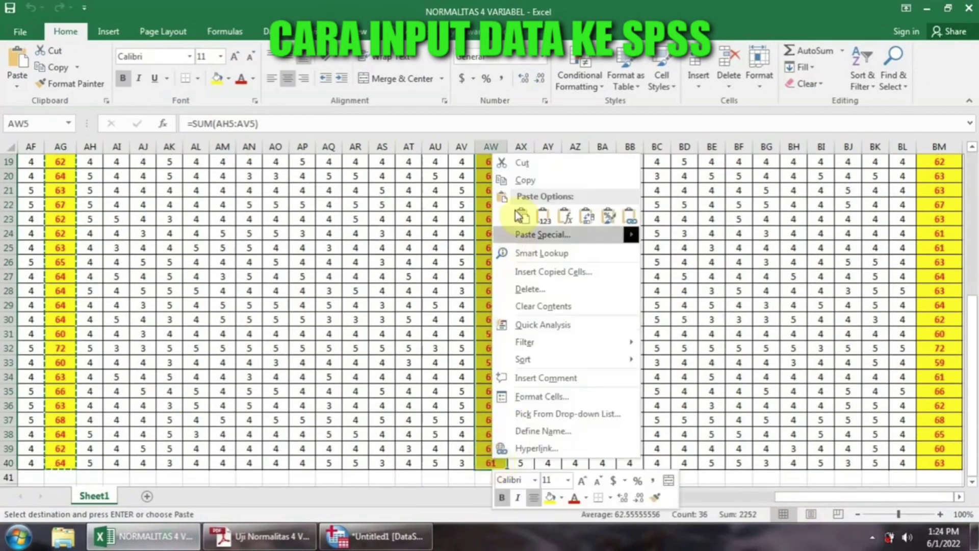
left_click(522, 180)
scroll(430, 466, "up", 6)
left_click(376, 535)
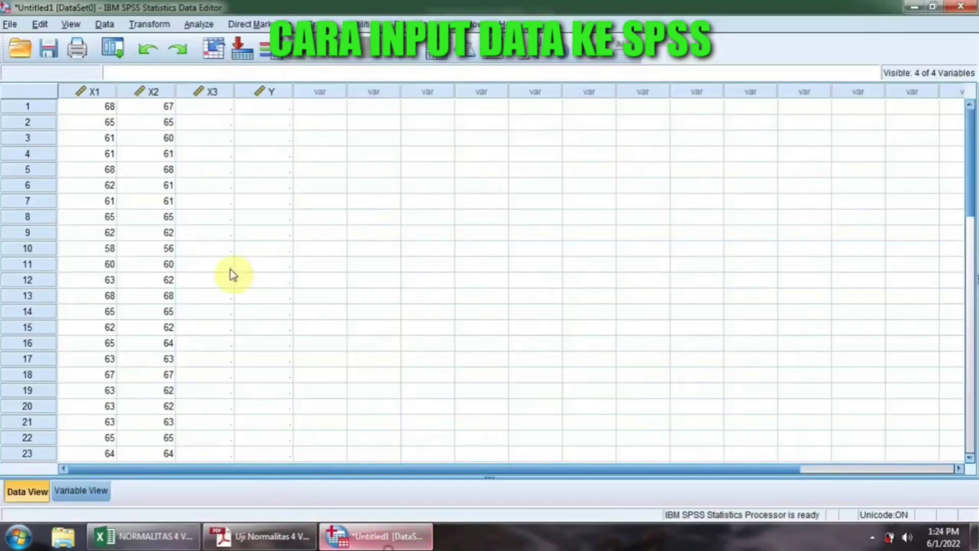
right_click(205, 106)
left_click(234, 145)
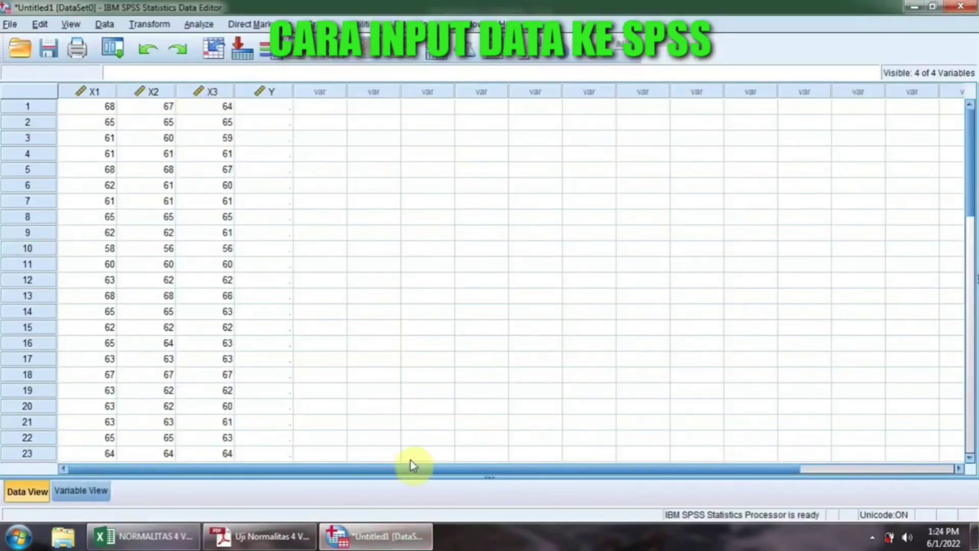
Copy the KEPUTUSAN PEMBELIAN Y totals in BM5:BM40 of the Excel workbook into the Y column in SPSS.
left_click(402, 544)
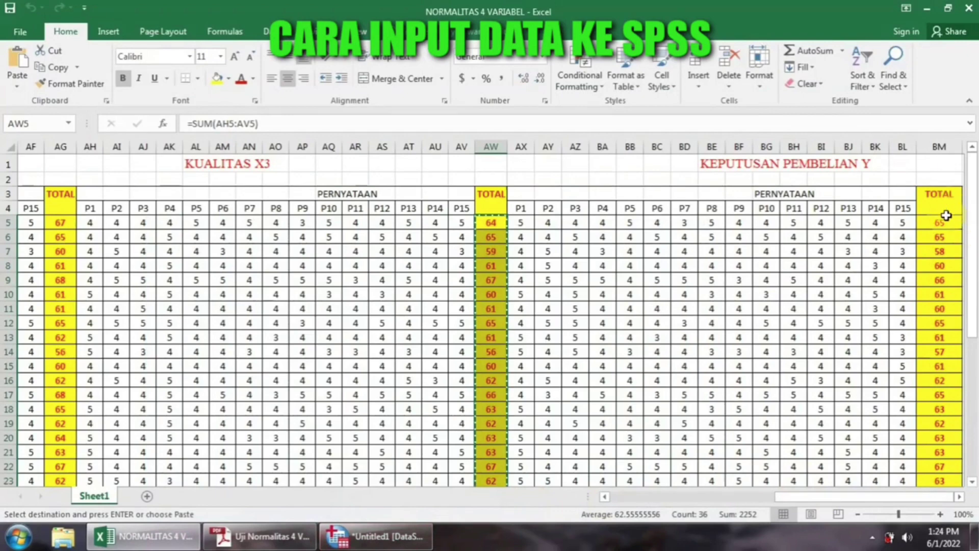
left_click_drag(946, 215, 940, 467)
right_click(946, 465)
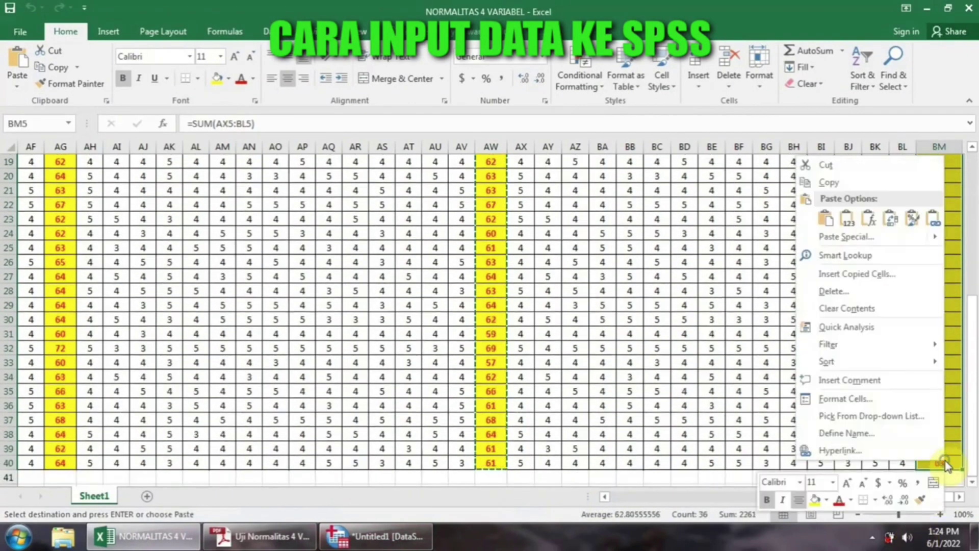
left_click(829, 182)
left_click(376, 536)
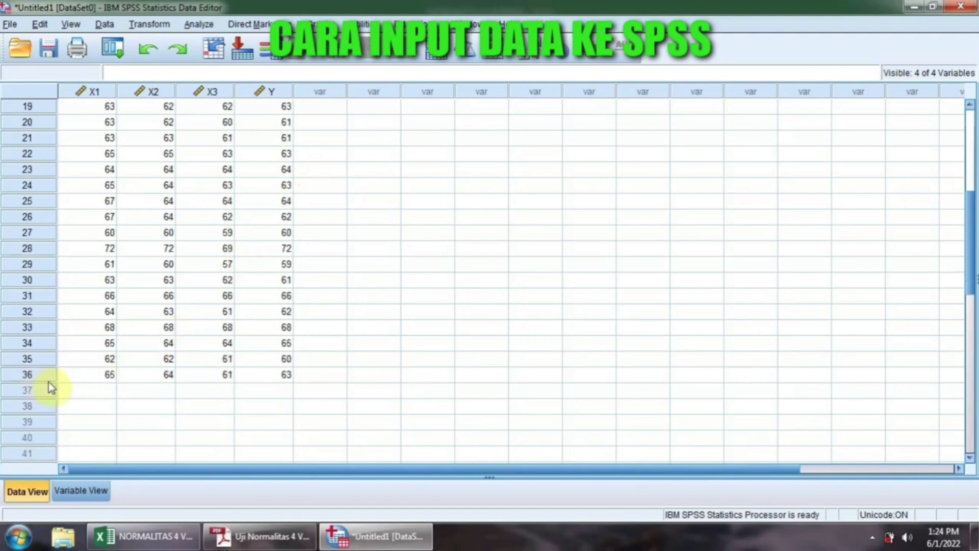
scroll(260, 334, "up", 6)
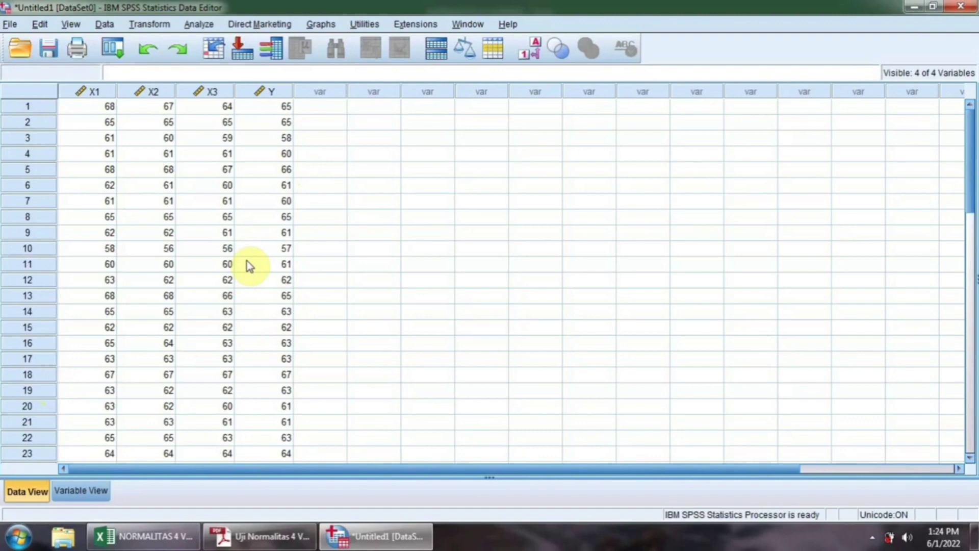
Run a legacy 1-Sample K-S test on PROMOSI, HARGA, KUALITAS and KEPUTUSAN PEMBELIAN with the Normal test distribution.
left_click(199, 26)
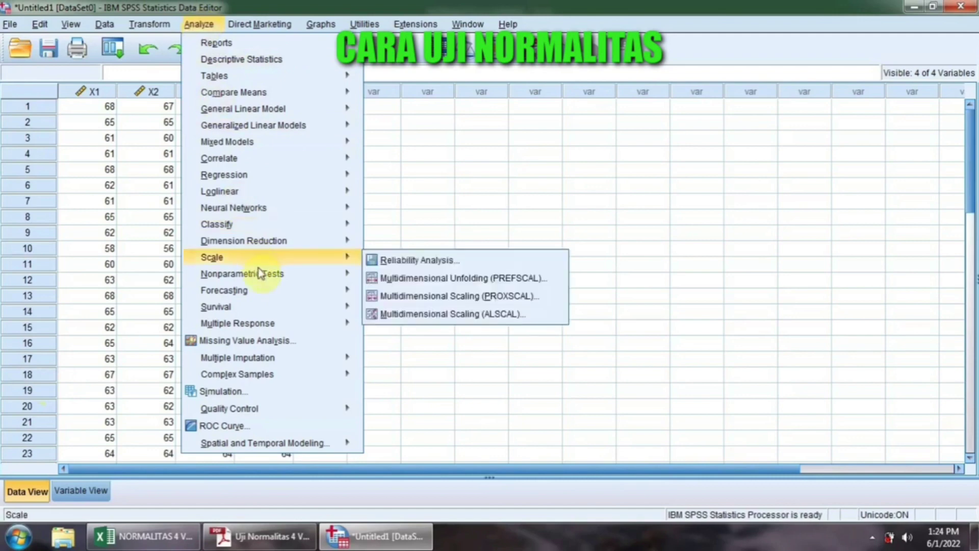
mouse_move(260, 273)
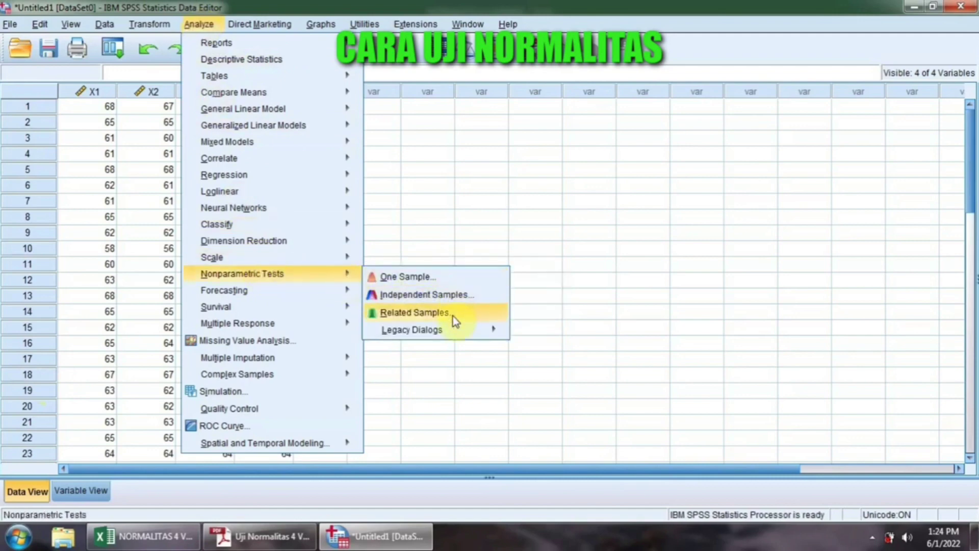
mouse_move(487, 339)
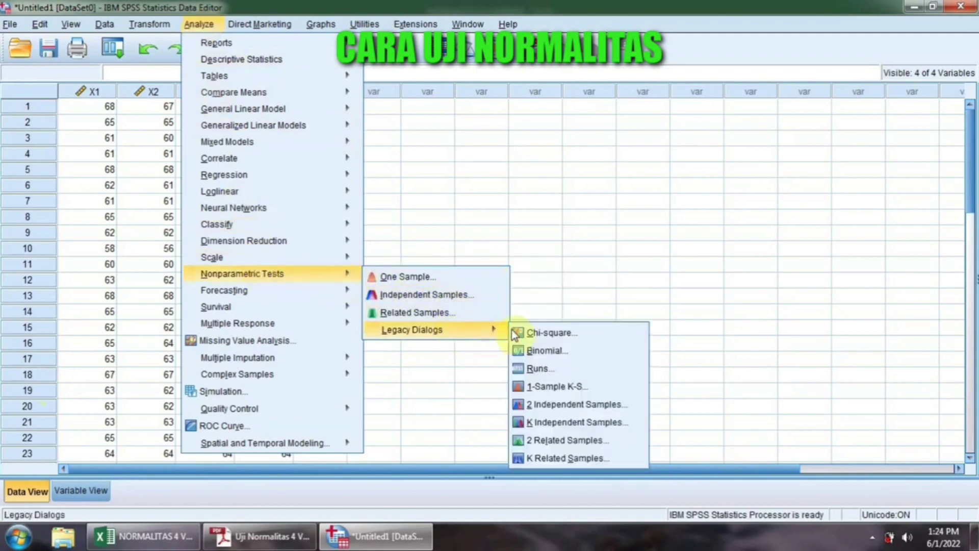
left_click(574, 388)
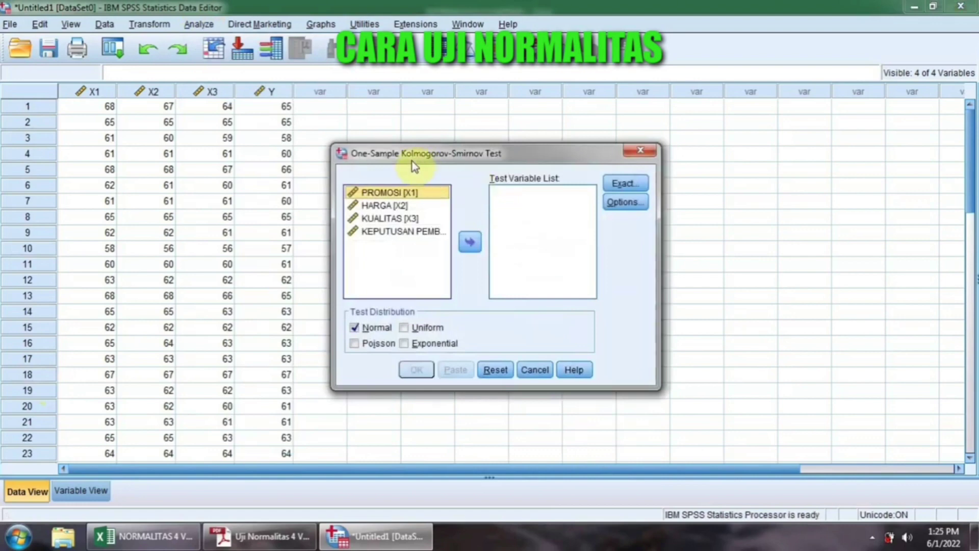
left_click(433, 231, "shift")
left_click(469, 244)
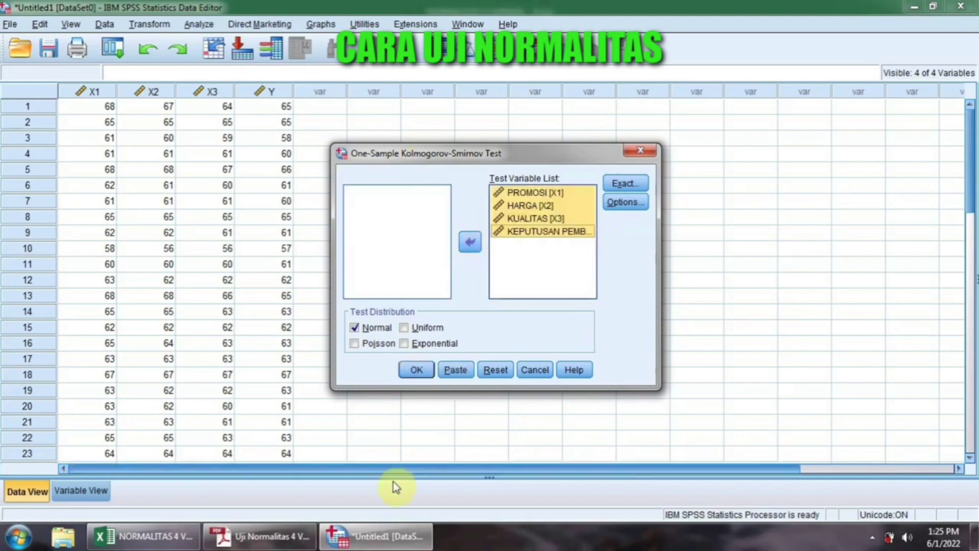
left_click(425, 378)
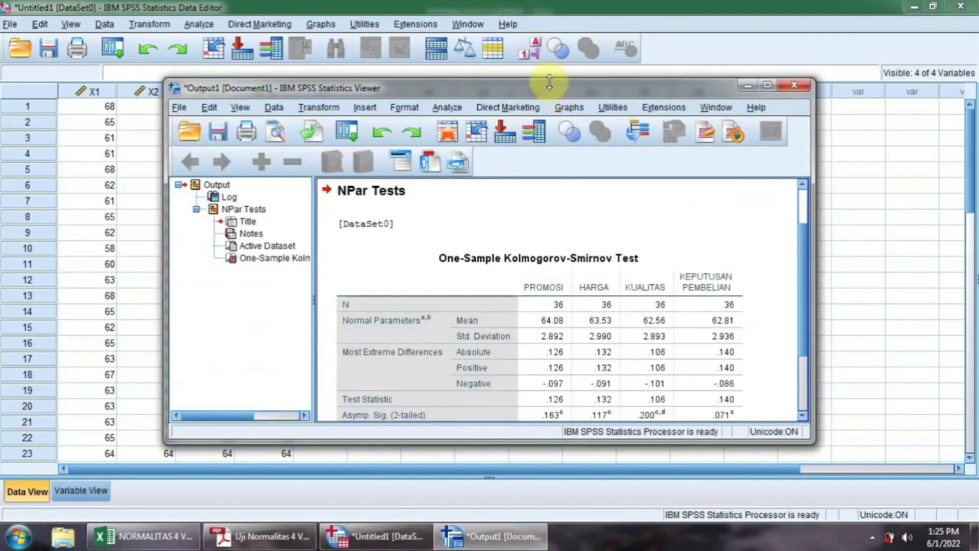
Resize the output viewer to show the full Kolmogorov-Smirnov table side by side with the PDF guide.
left_click_drag(548, 79, 546, 1)
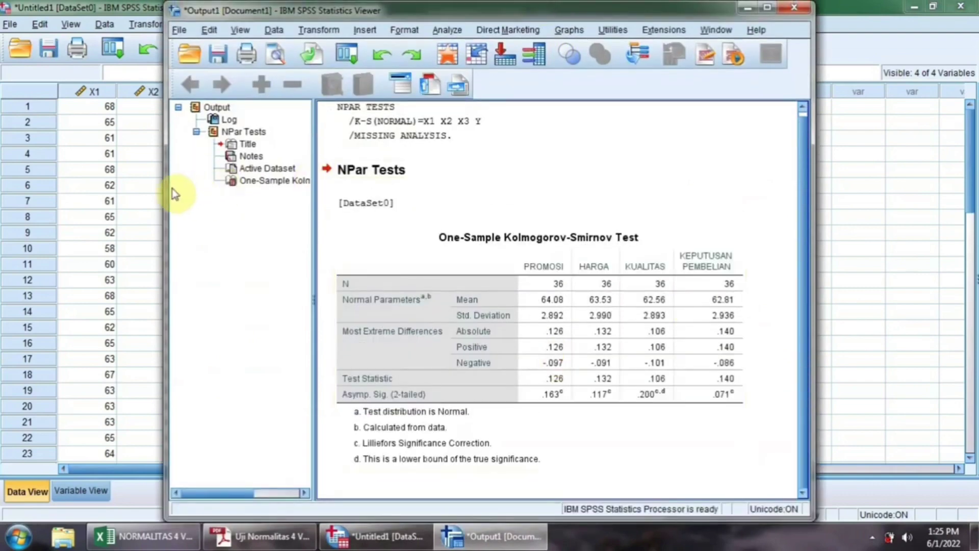
left_click_drag(165, 189, 266, 187)
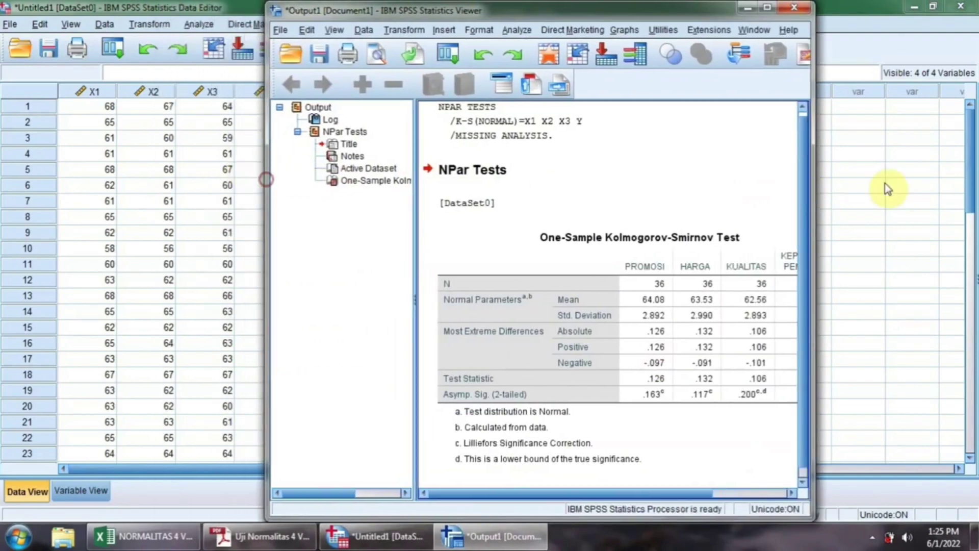
left_click_drag(813, 188, 975, 188)
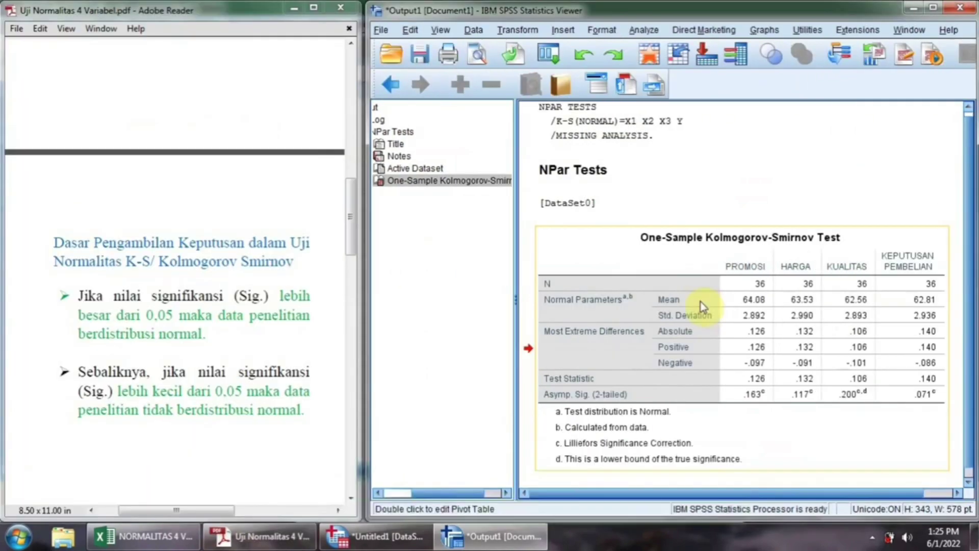
left_click(819, 292)
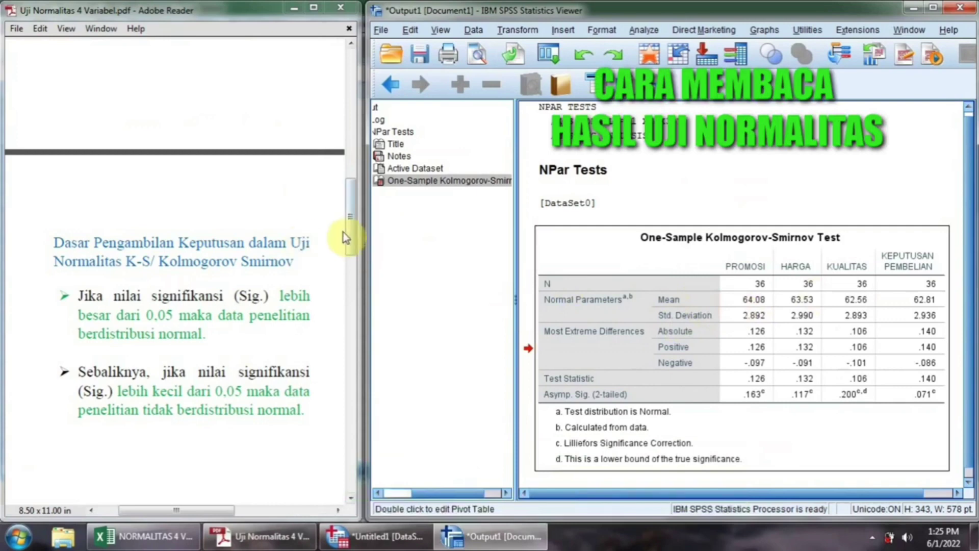
Widen the PDF guide's window and examine its Hasil Uji Normalitas table and the written conclusion below it.
left_click_drag(351, 244, 352, 317)
scroll(251, 307, "down", 3)
scroll(250, 307, "down", 5)
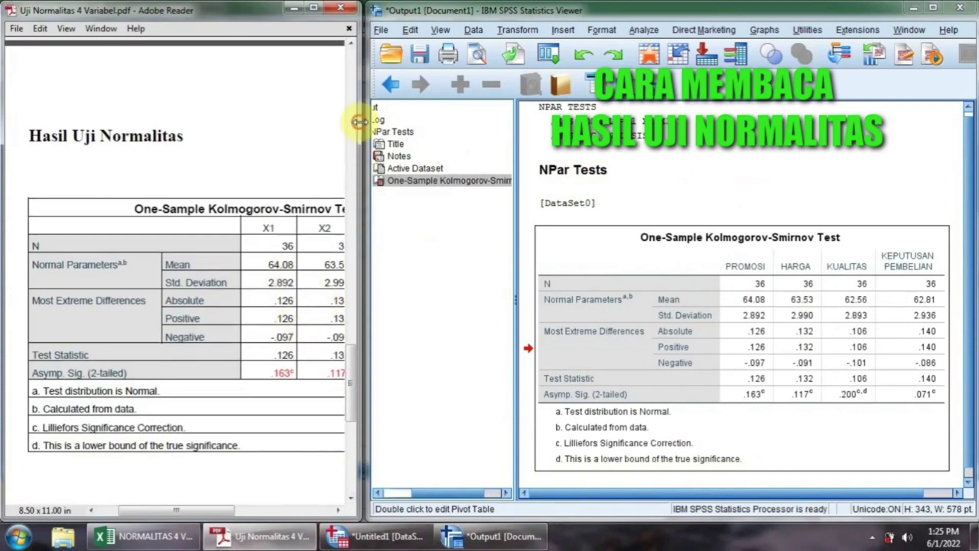
left_click_drag(360, 121, 502, 117)
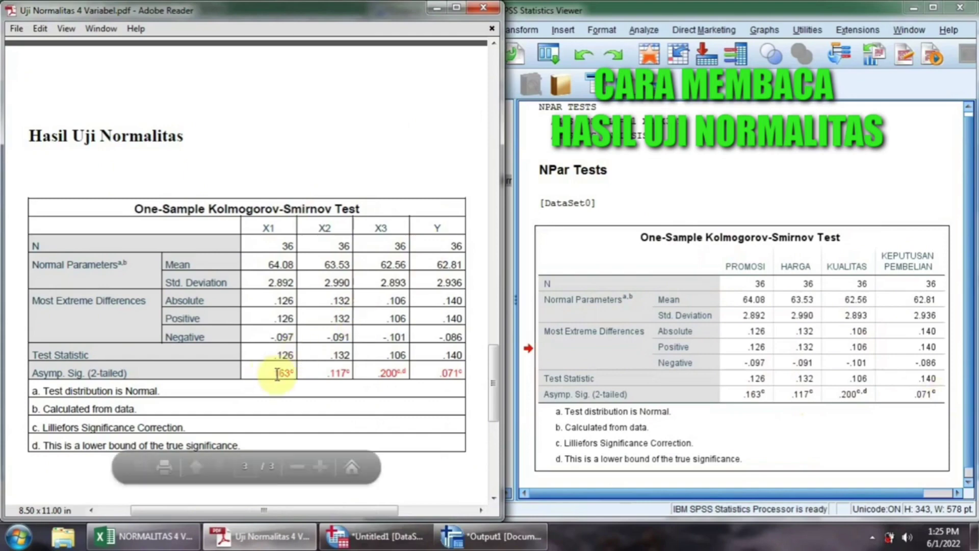
scroll(332, 375, "down", 6)
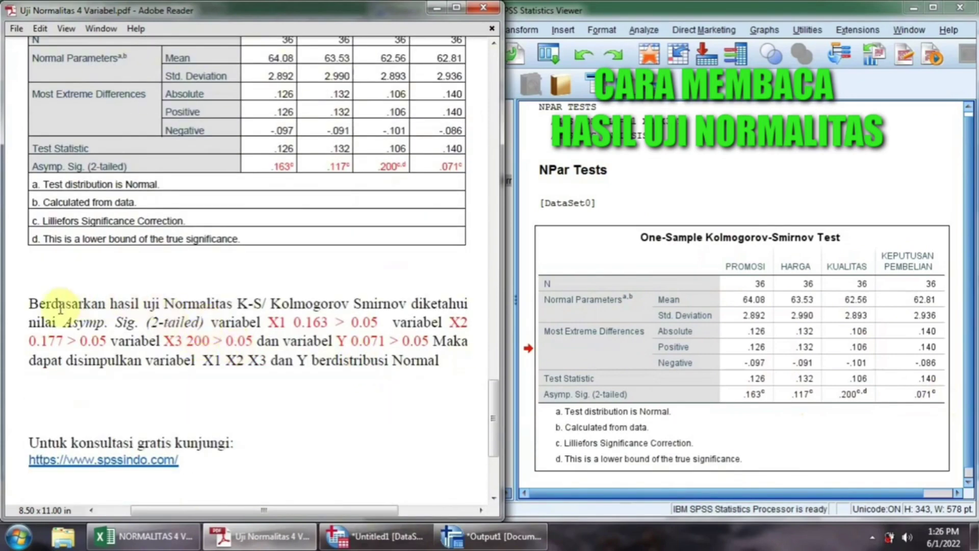
scroll(59, 307, "down", 2)
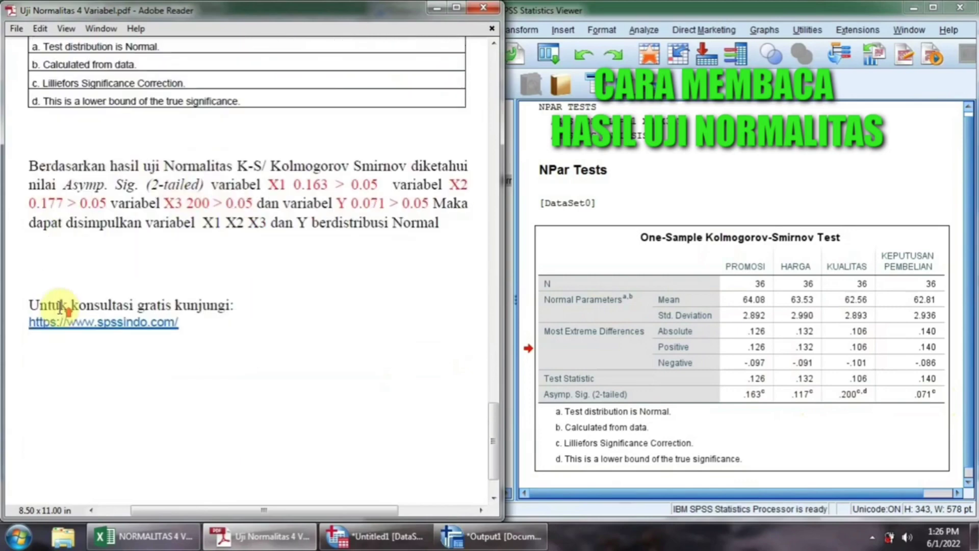
Review the K-S decision rule for the 0.05 significance level in the PDF guide and return to its results table.
scroll(60, 308, "up", 8)
scroll(60, 308, "up", 6)
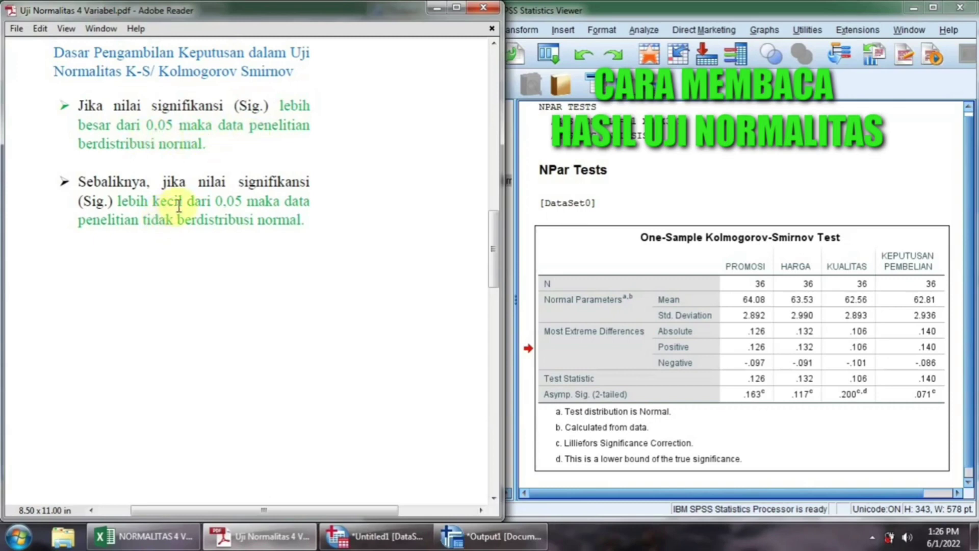
scroll(225, 237, "down", 10)
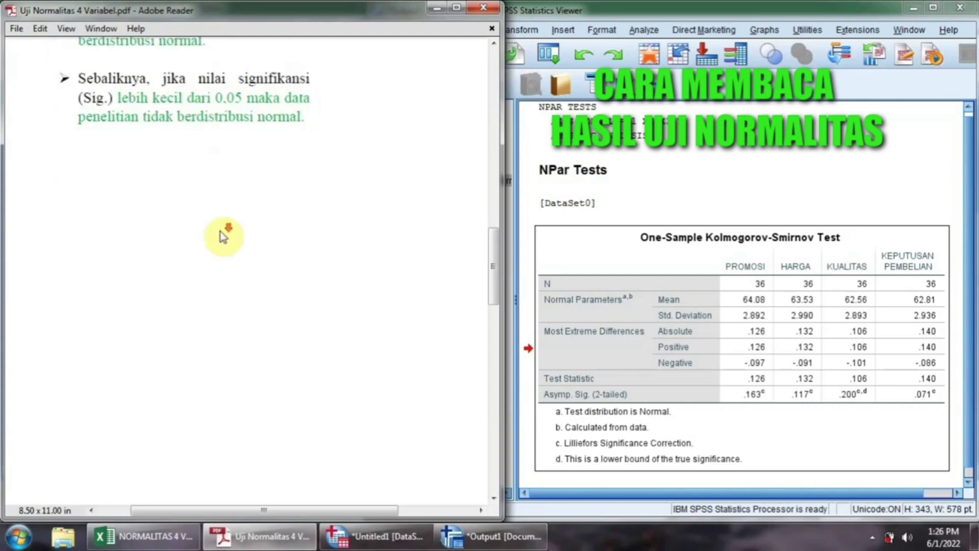
scroll(225, 245, "down", 3)
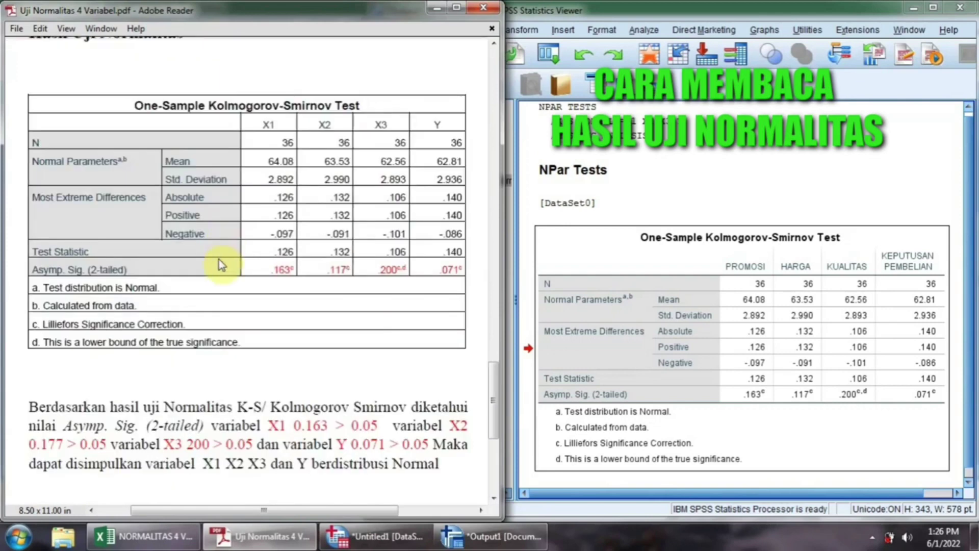
Highlight the Sig. label in the PDF's results table and conclusion, plus the table's Asymp. Sig. value for X1.
double_click(81, 270)
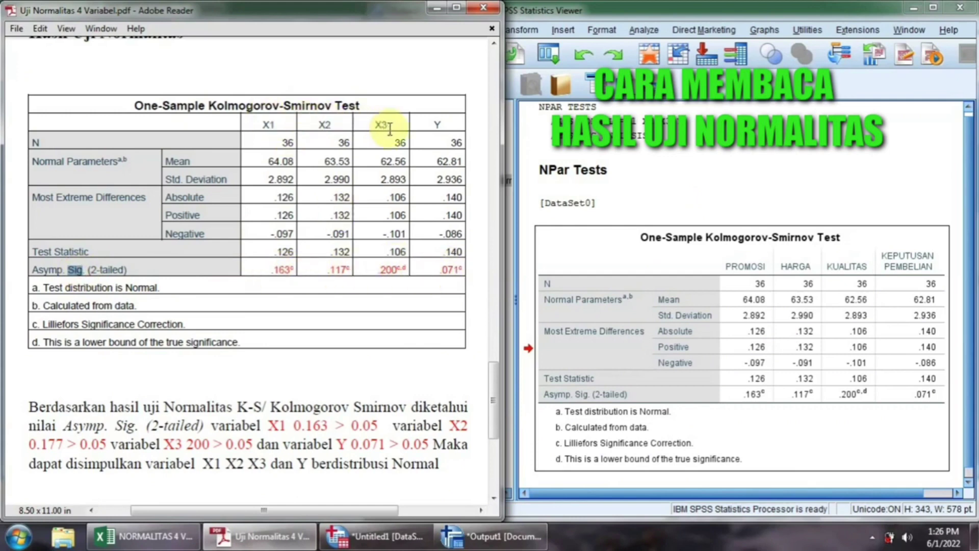
scroll(288, 321, "down", 1)
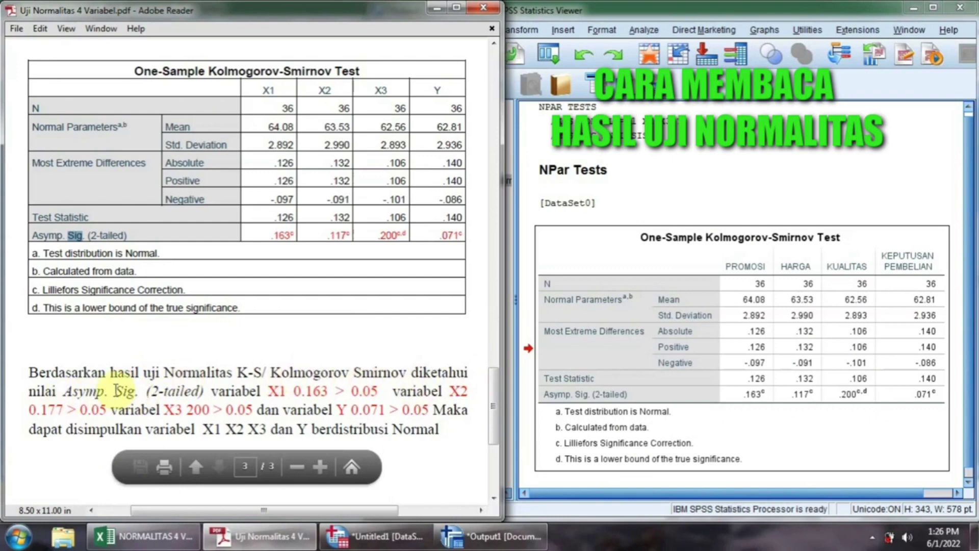
left_click_drag(116, 391, 138, 391)
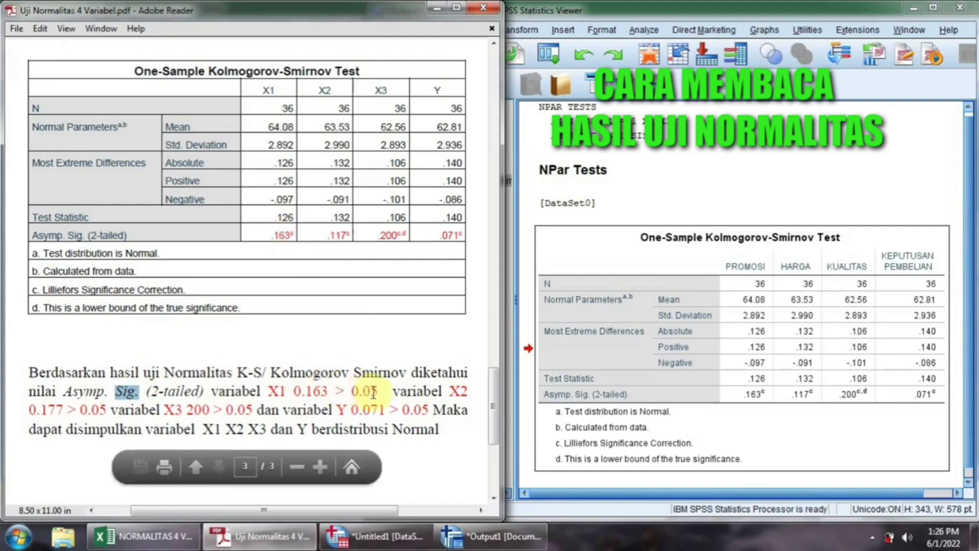
double_click(282, 236)
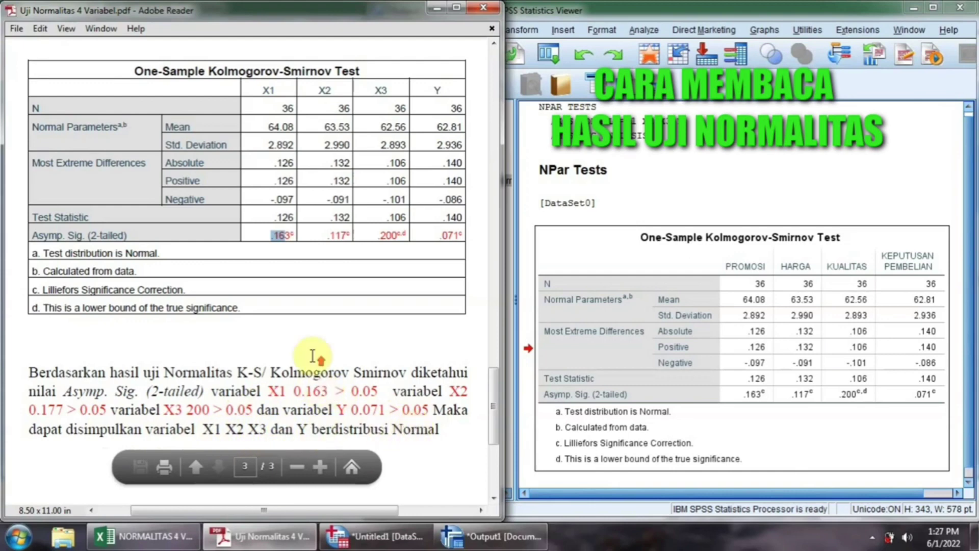
Highlight the PDF guide's decision rule for significance greater than 0.05, and return to the Kolmogorov-Smirnov results table and its written conclusion.
scroll(316, 362, "up", 3)
scroll(312, 356, "up", 10)
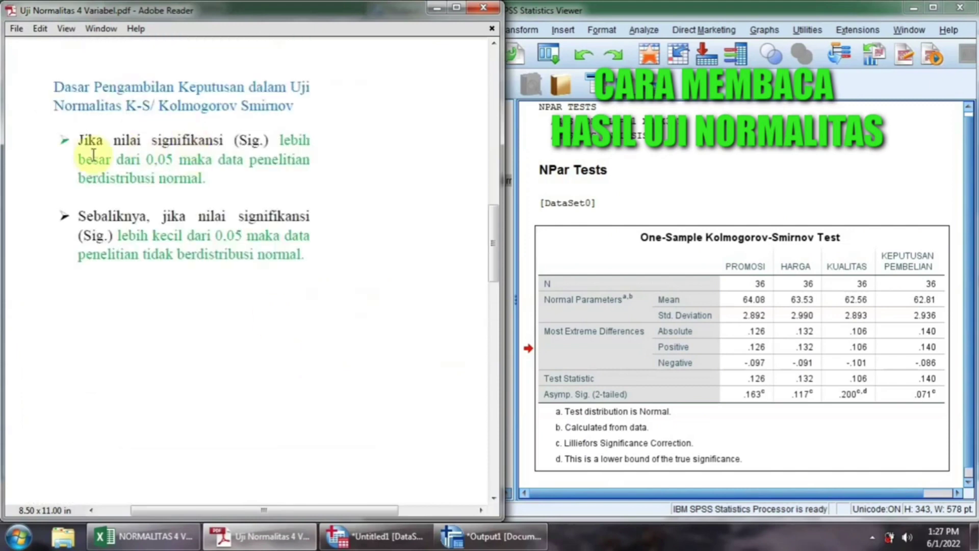
left_click_drag(76, 140, 194, 178)
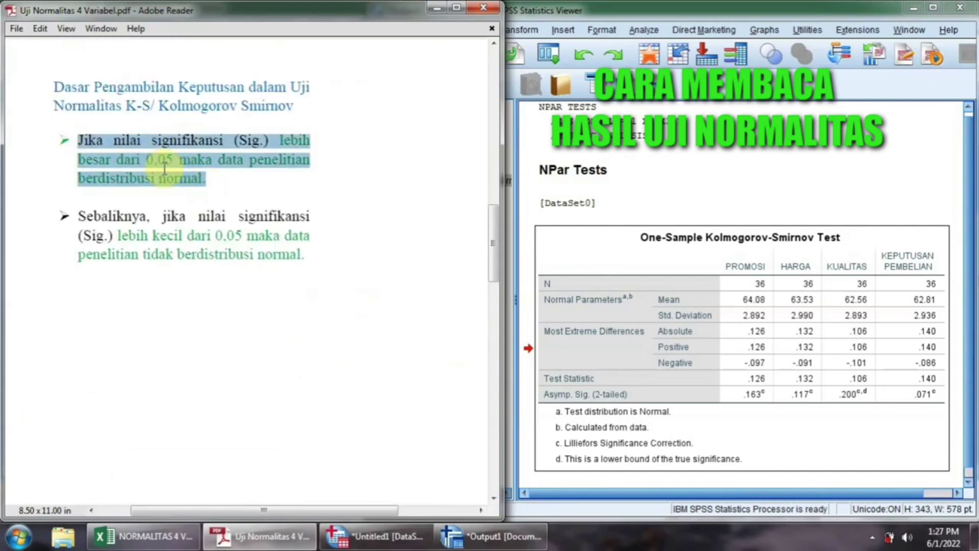
scroll(265, 219, "down", 10)
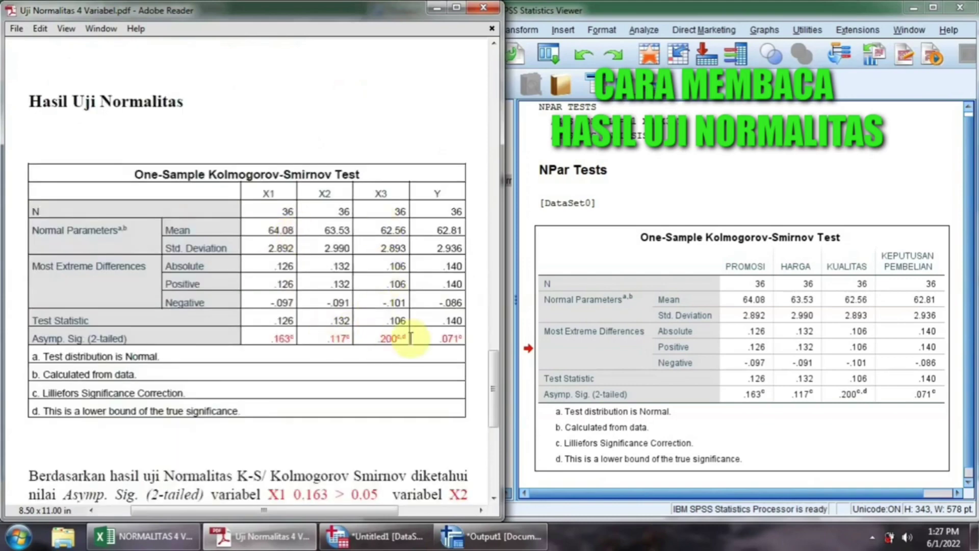
scroll(431, 349, "down", 3)
scroll(376, 319, "up", 2)
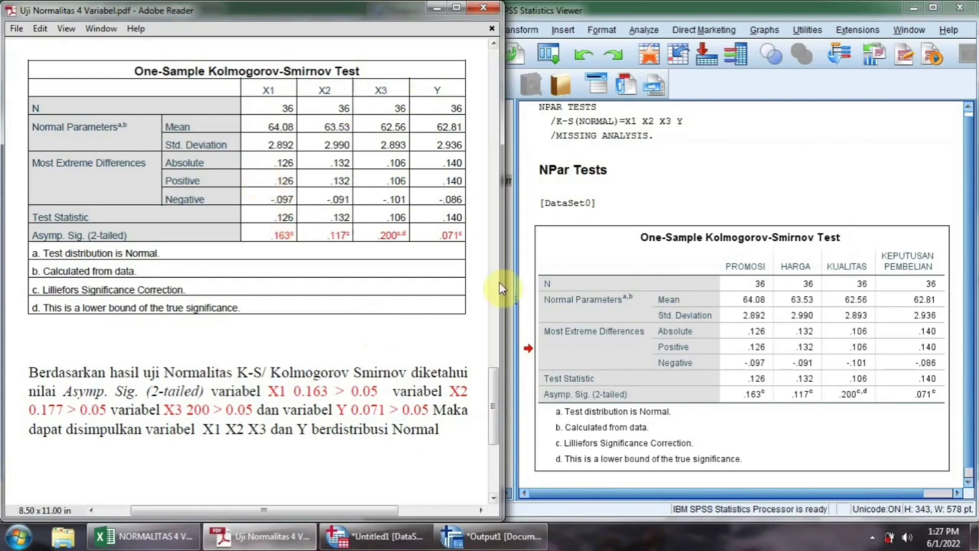
Return the PDF guide to its first page, and minimize the guide and the output viewer to show the SPSS Data Editor.
left_click_drag(492, 378, 457, 45)
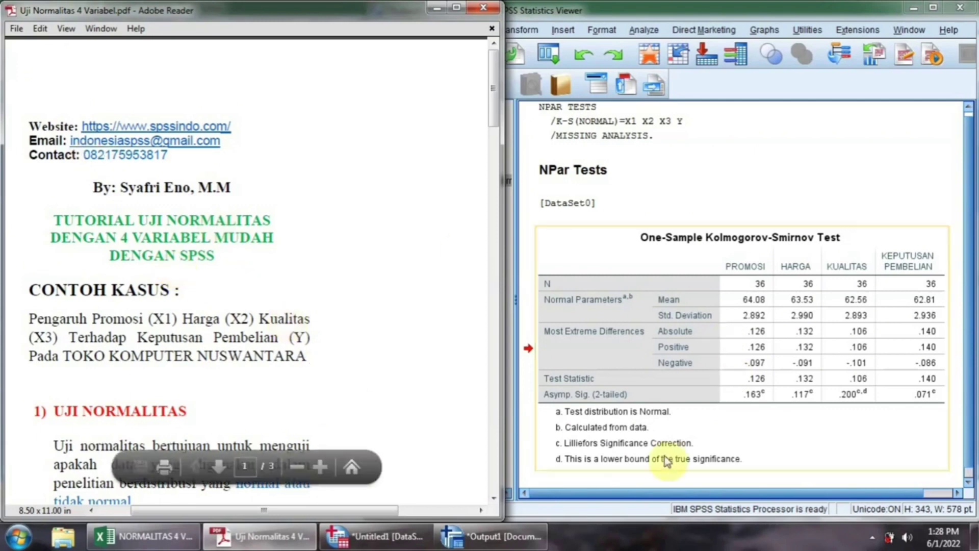
left_click(436, 9)
left_click(913, 7)
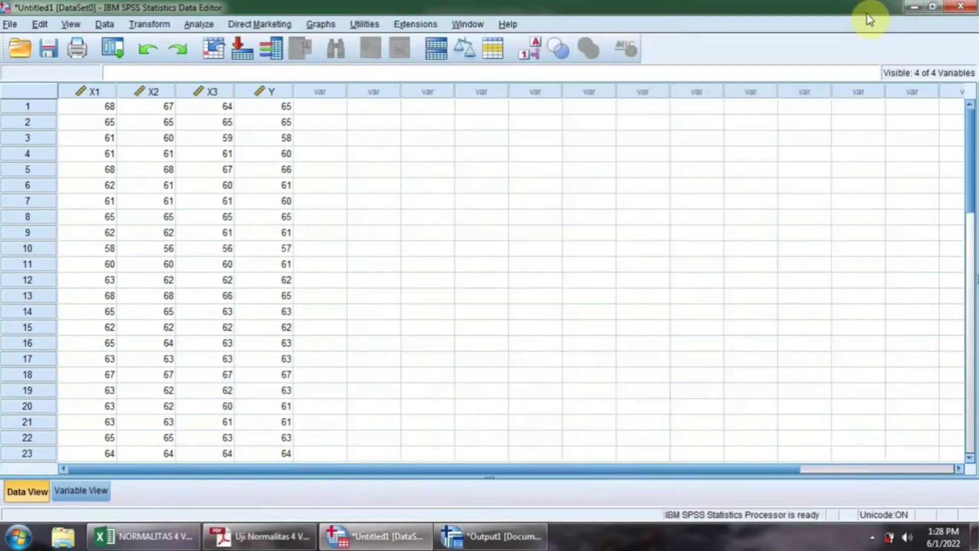